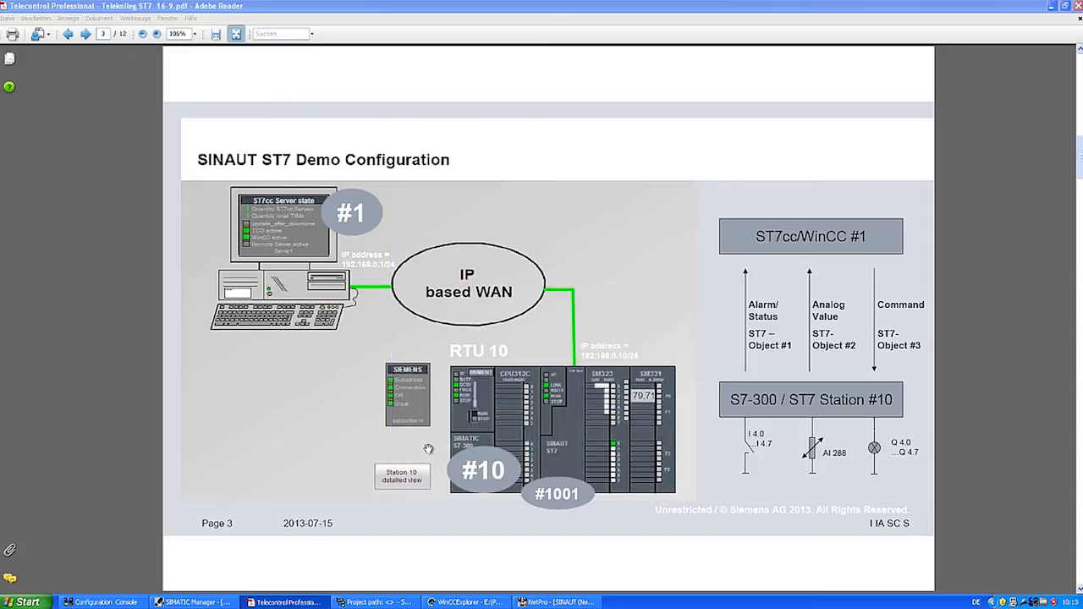
# Step: Switch to Configuration Console and assign a VMware Accelerated AMD network interface to the CP_H1_1: access point
pyautogui.click(102, 601)
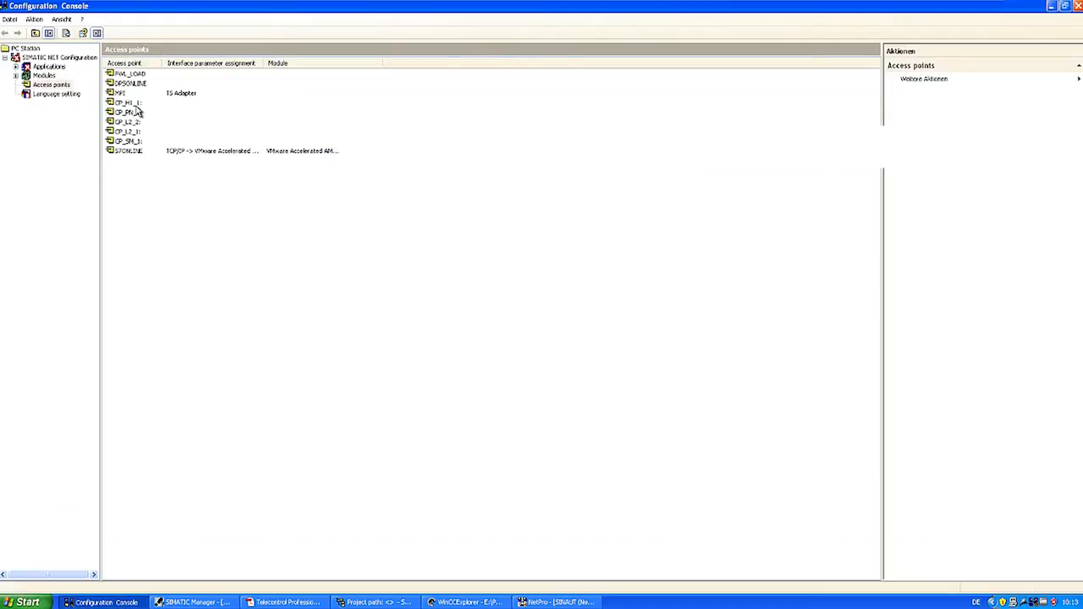
pyautogui.doubleClick(134, 105)
pyautogui.click(288, 250)
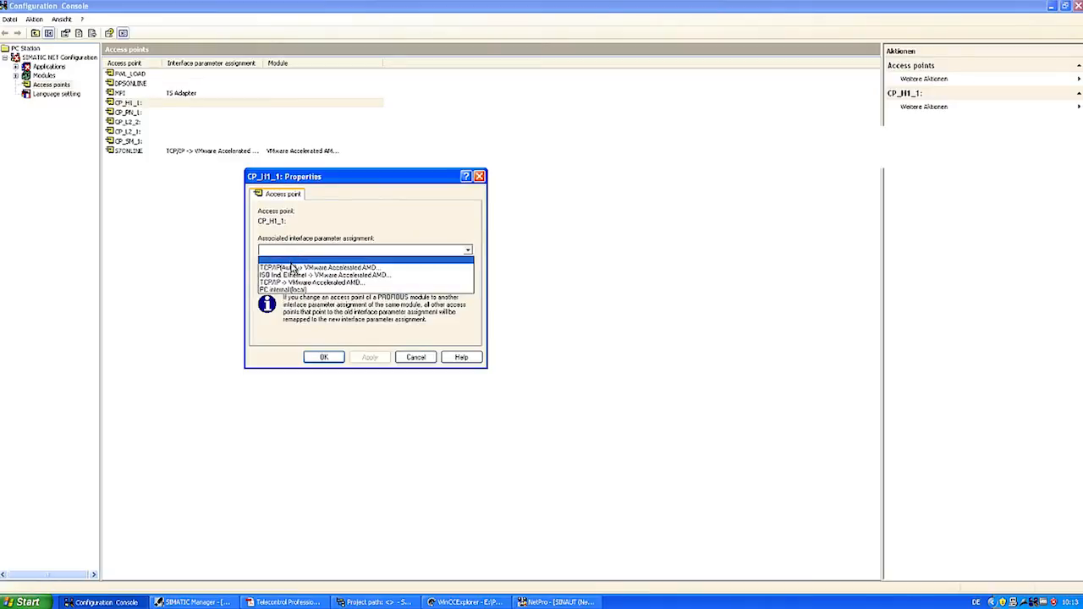
pyautogui.click(290, 274)
pyautogui.click(323, 358)
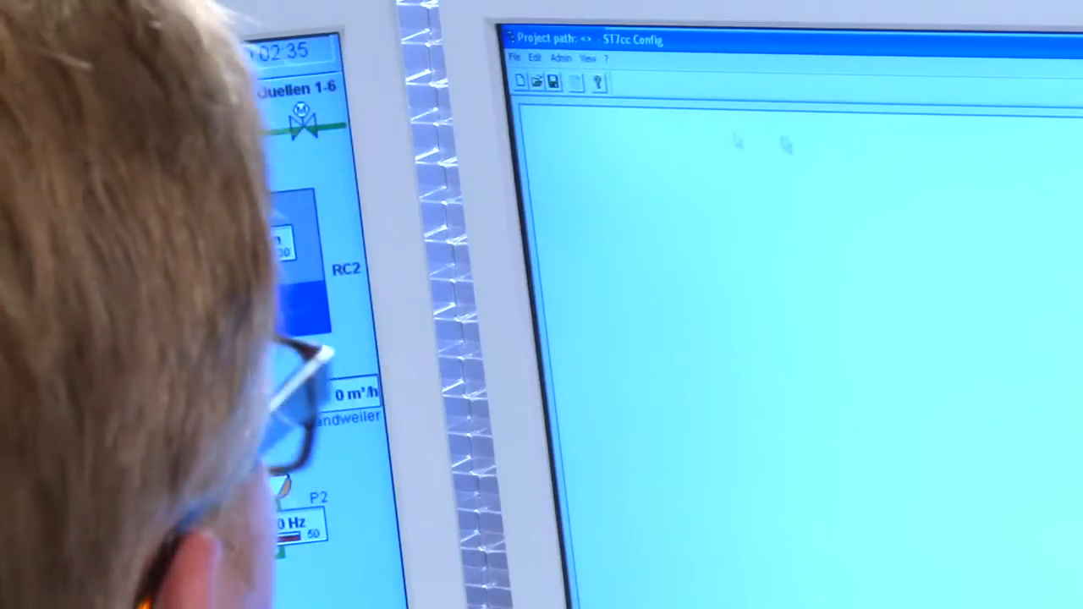
# Step: In ST7cc Config, create a new project in a new directory named MyST7cc under E:\Projects
pyautogui.click(517, 58)
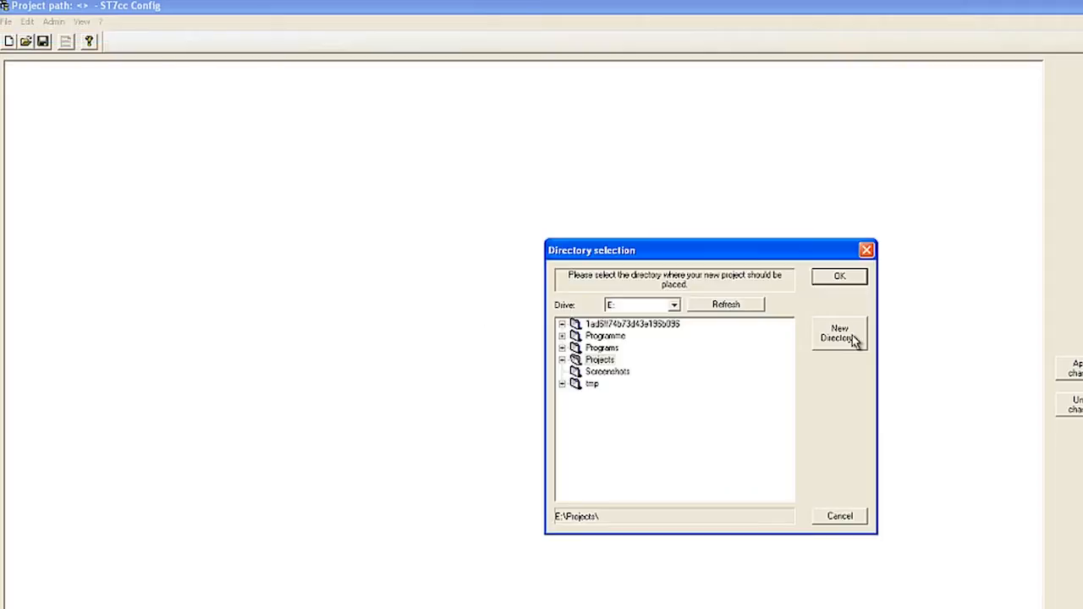
pyautogui.click(850, 335)
pyautogui.write('MyS')
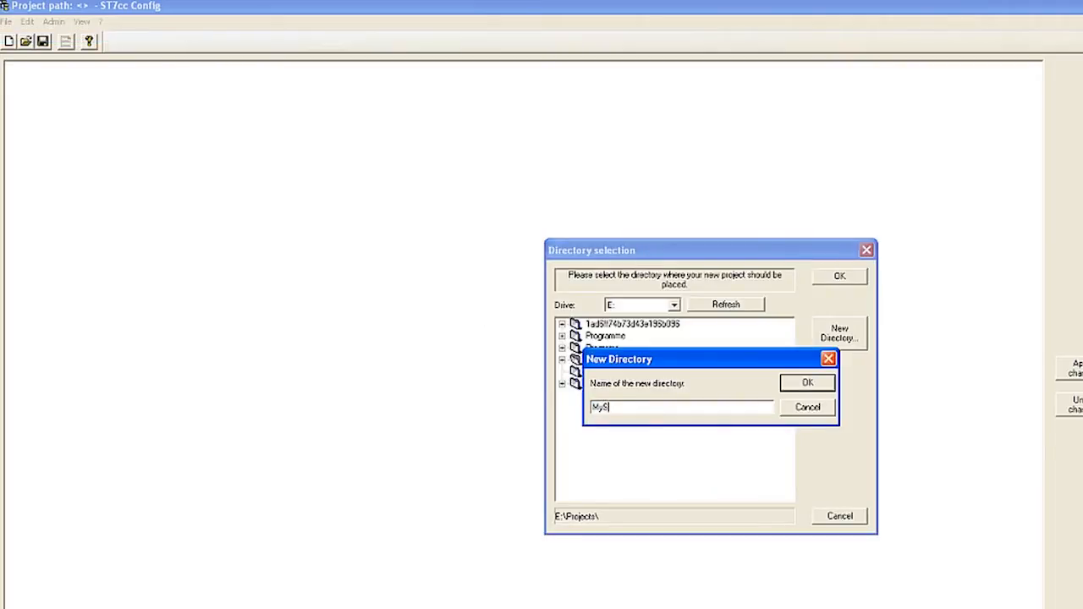
pyautogui.write('T7cc')
pyautogui.press('Return')
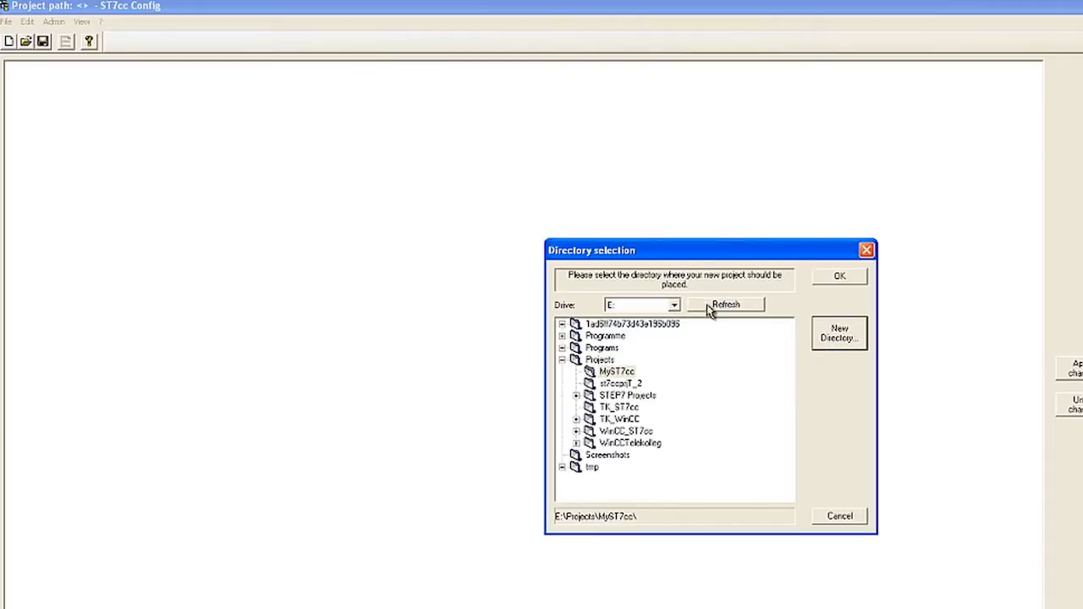
pyautogui.click(859, 284)
# Step: In the global settings, add the server information to the system and activate the current project for ST7cc Runtime, saving the project
pyautogui.click(27, 21)
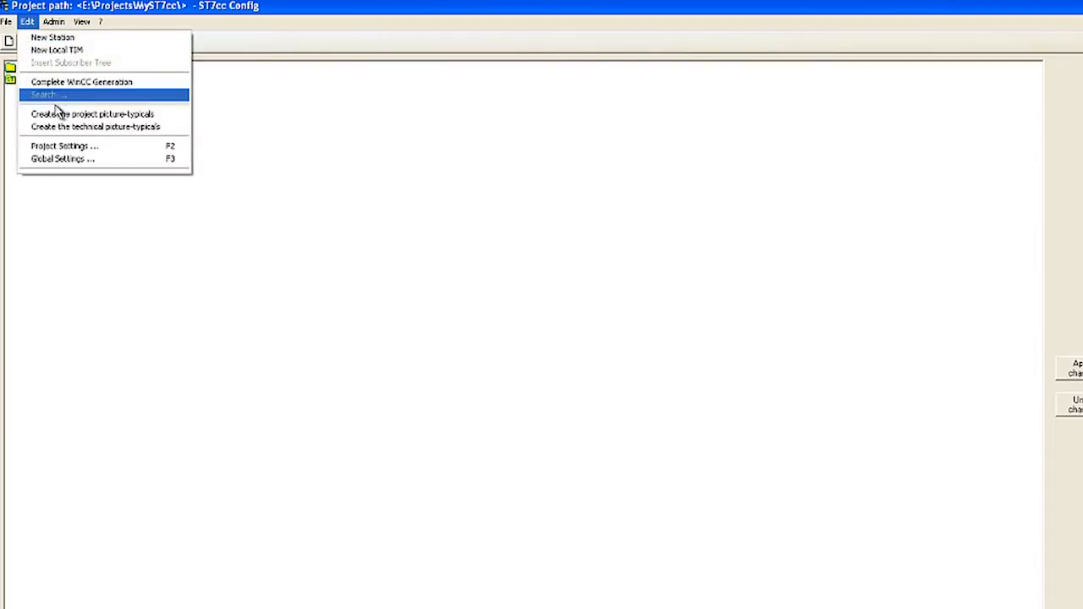
pyautogui.click(73, 159)
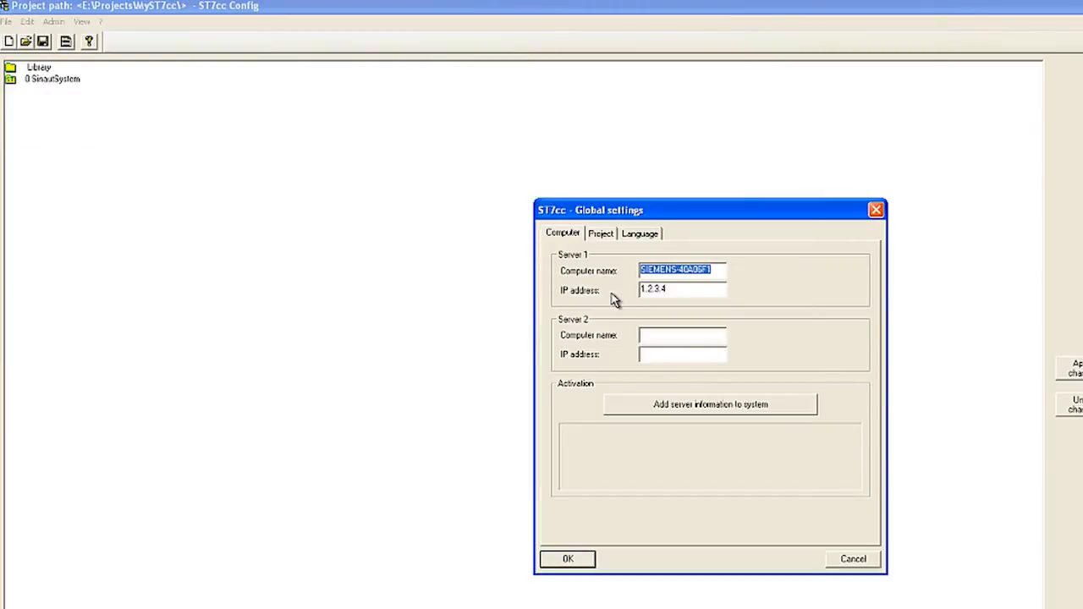
pyautogui.click(635, 406)
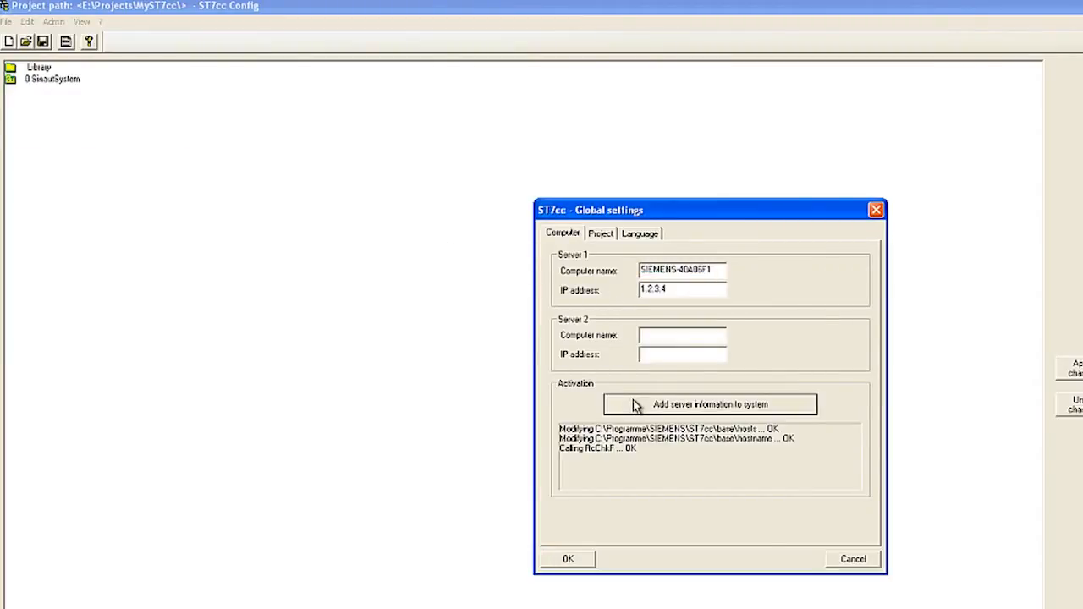
pyautogui.click(602, 233)
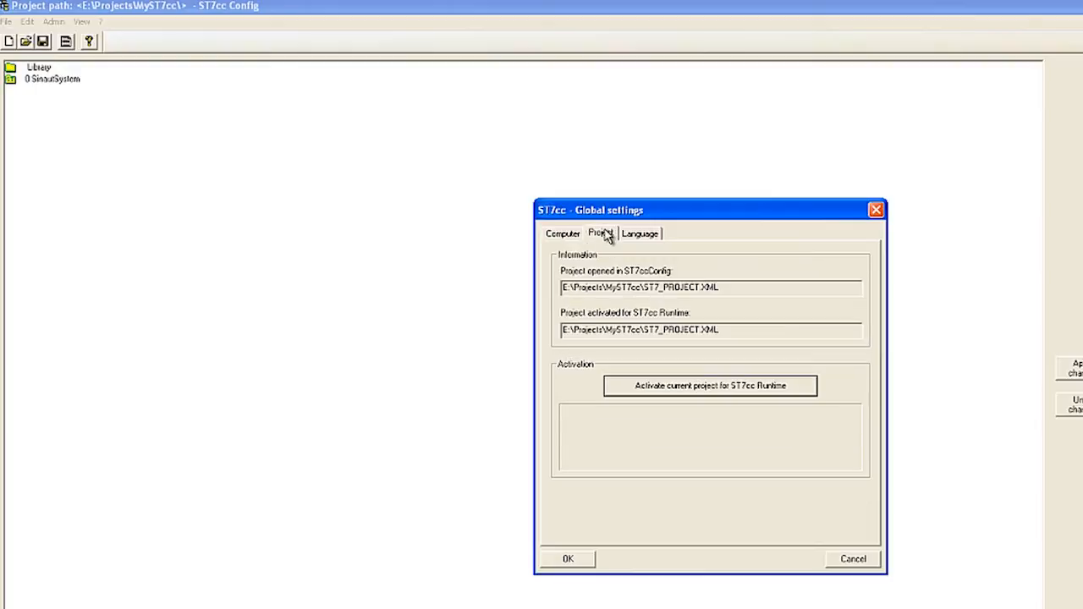
pyautogui.click(658, 387)
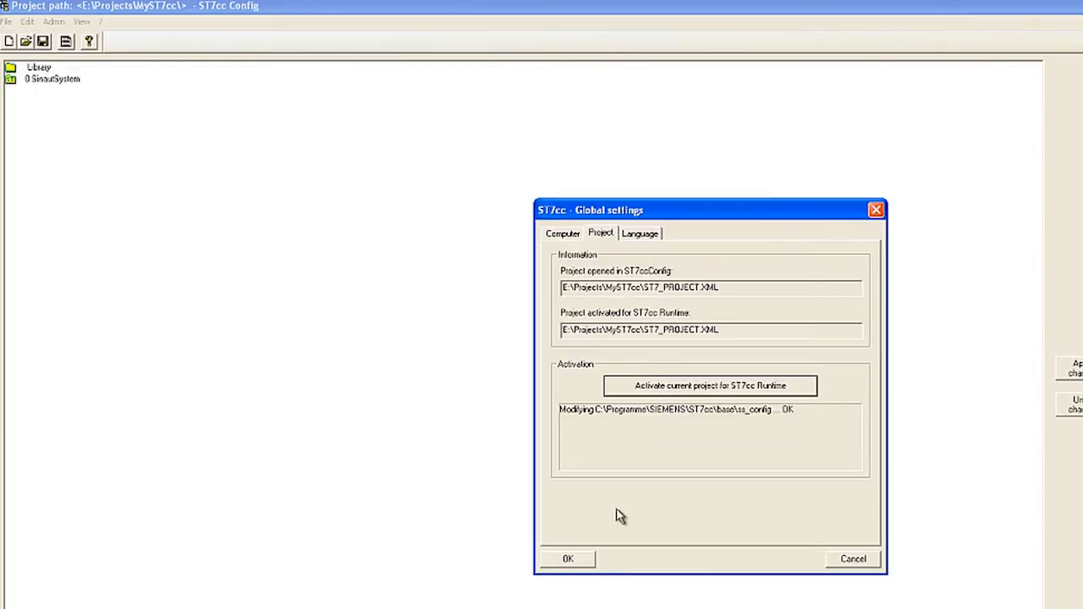
pyautogui.click(580, 565)
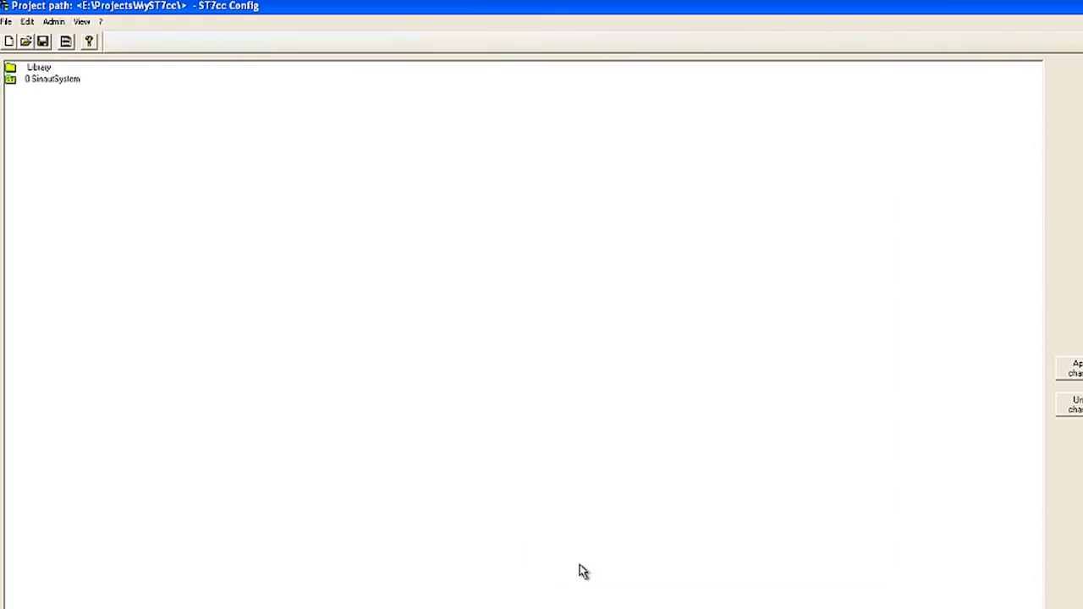
pyautogui.click(43, 41)
pyautogui.click(640, 516)
# Step: Set the server's time synchronization to PC internal in the project settings
pyautogui.click(27, 21)
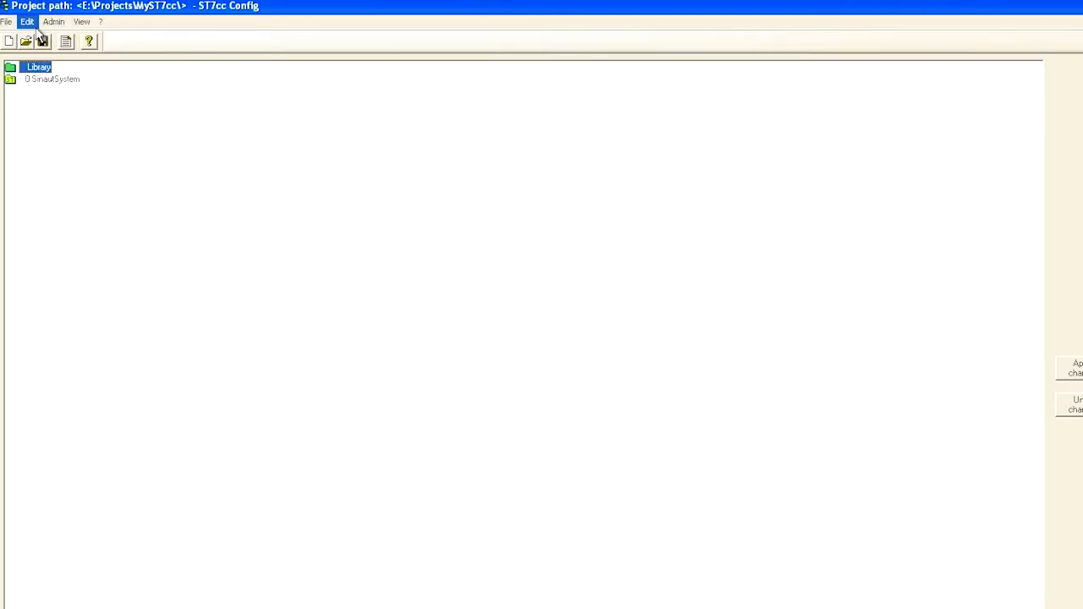
pyautogui.click(76, 150)
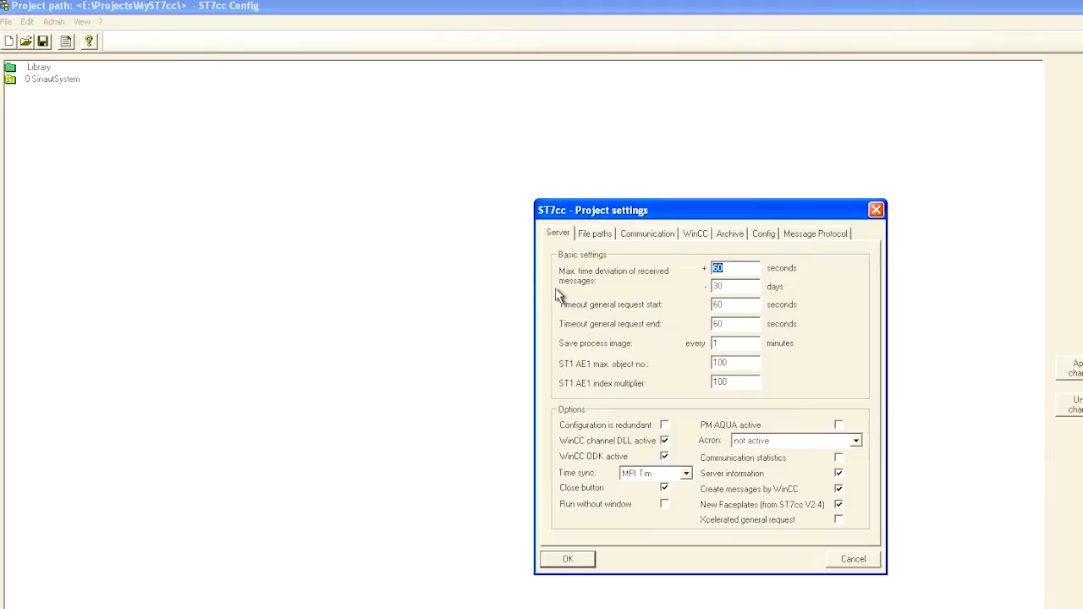
pyautogui.click(659, 476)
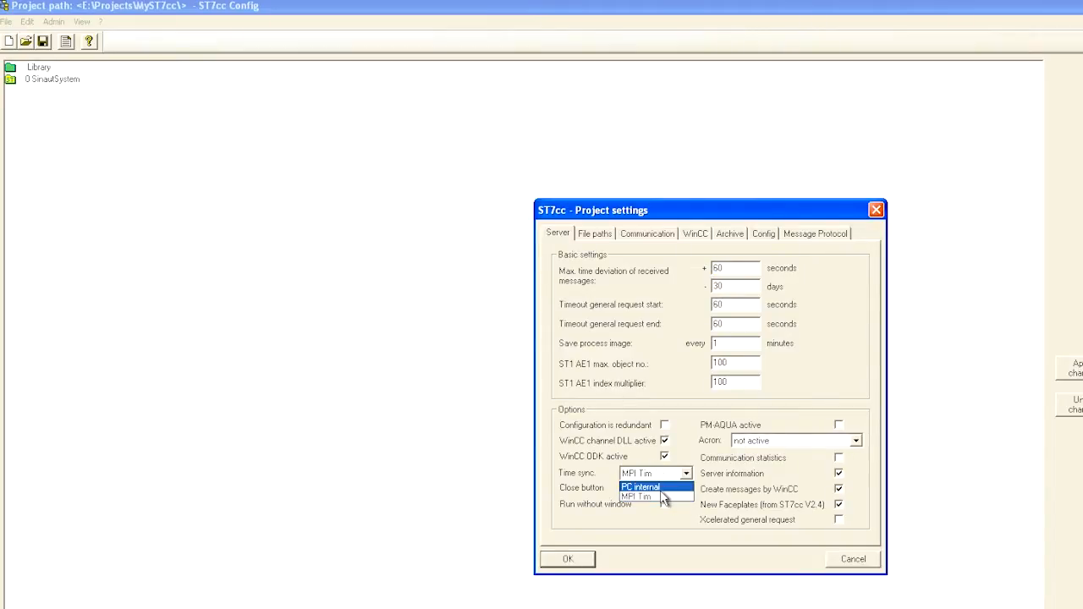
pyautogui.click(659, 488)
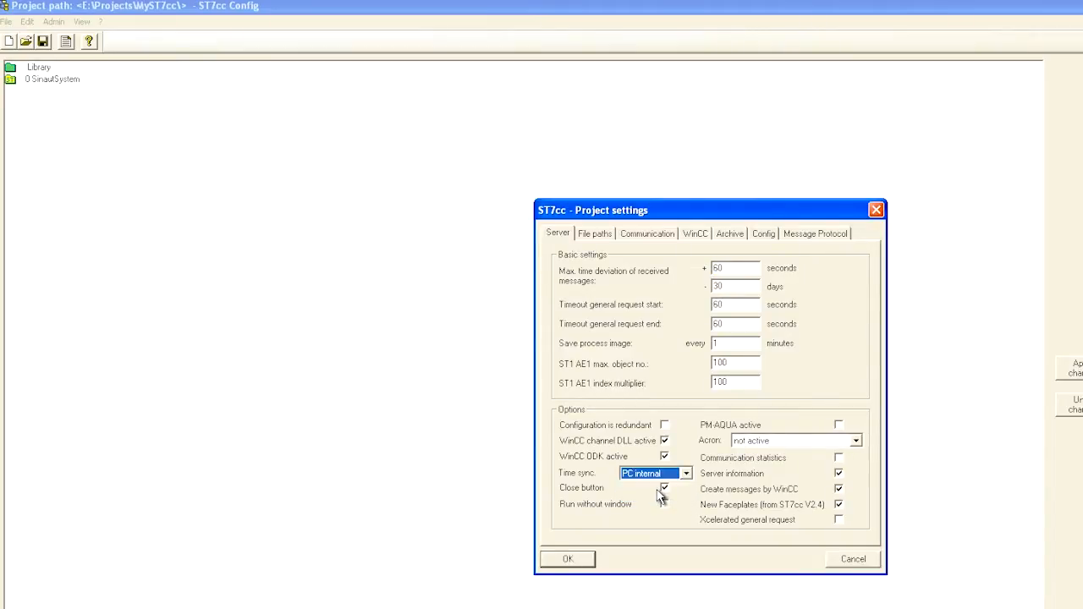
# Step: Start a new local communication partner in the project's communication settings and enter subscriber number 1001
pyautogui.click(648, 233)
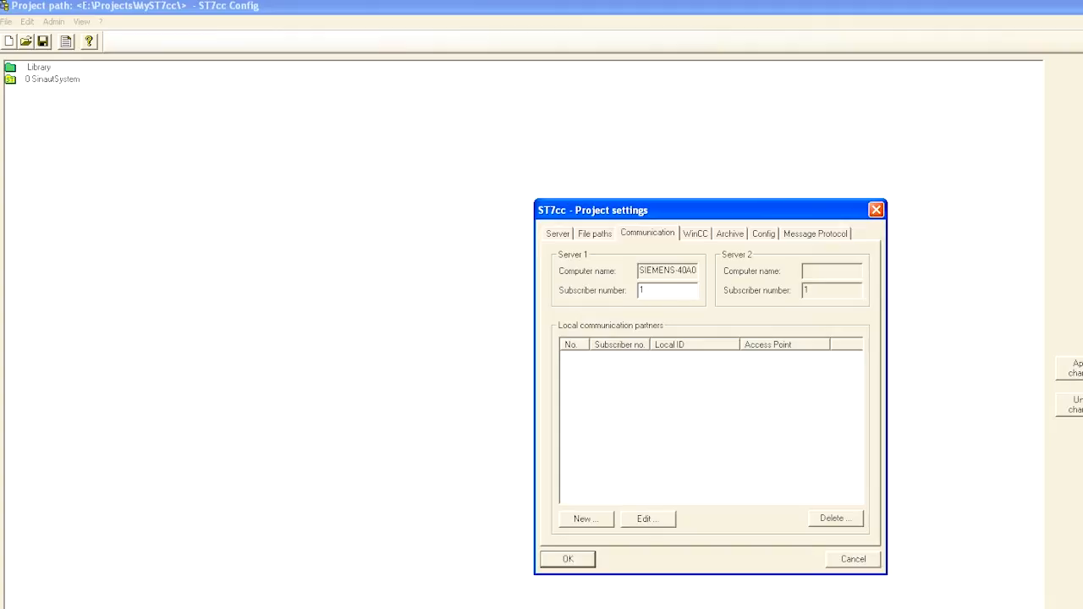
pyautogui.click(583, 519)
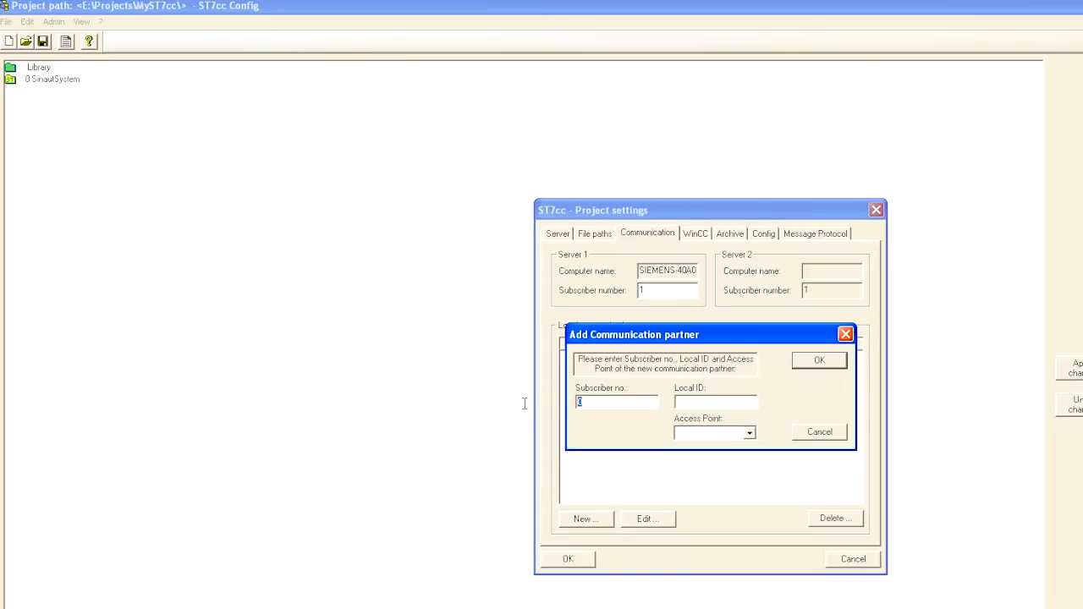
pyautogui.write('1')
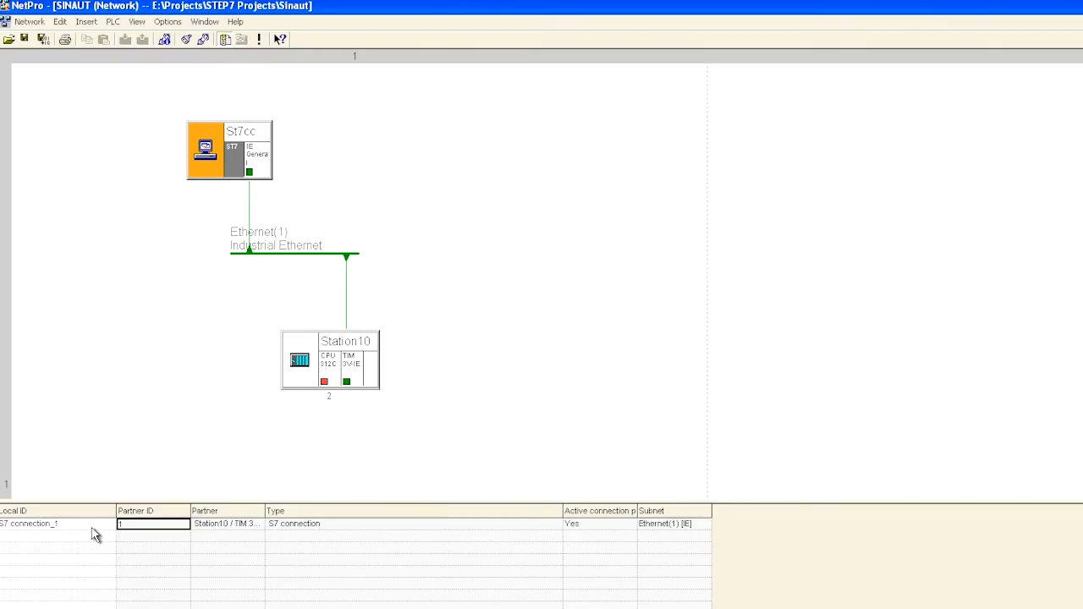
# Step: Open the S7 connection's properties in NetPro and copy its local ID
pyautogui.doubleClick(93, 526)
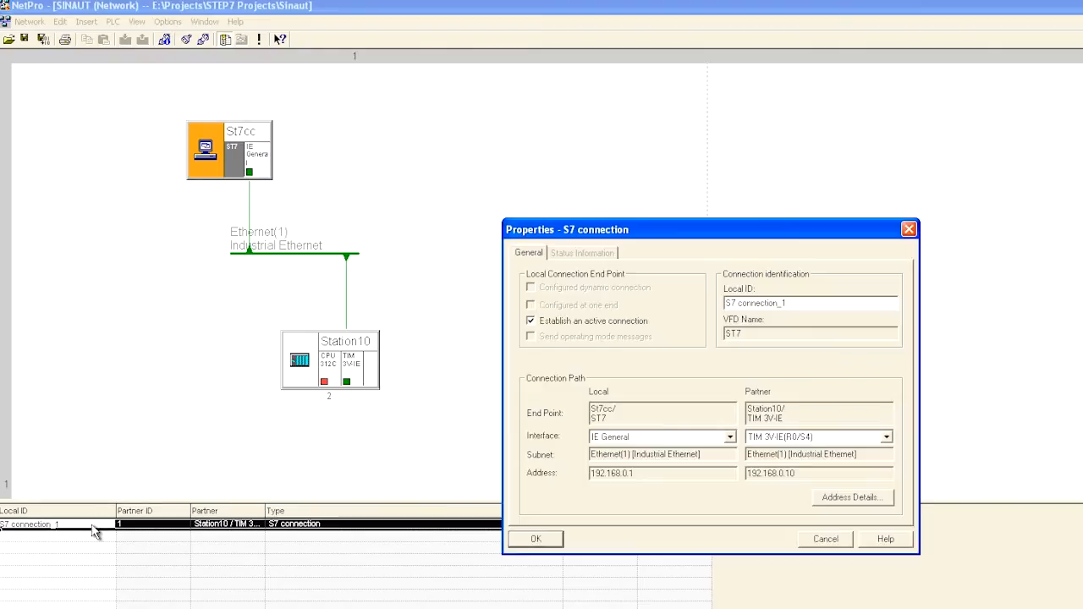
pyautogui.moveTo(789, 303); pyautogui.dragTo(725, 304)
pyautogui.rightClick(733, 306)
pyautogui.click(763, 346)
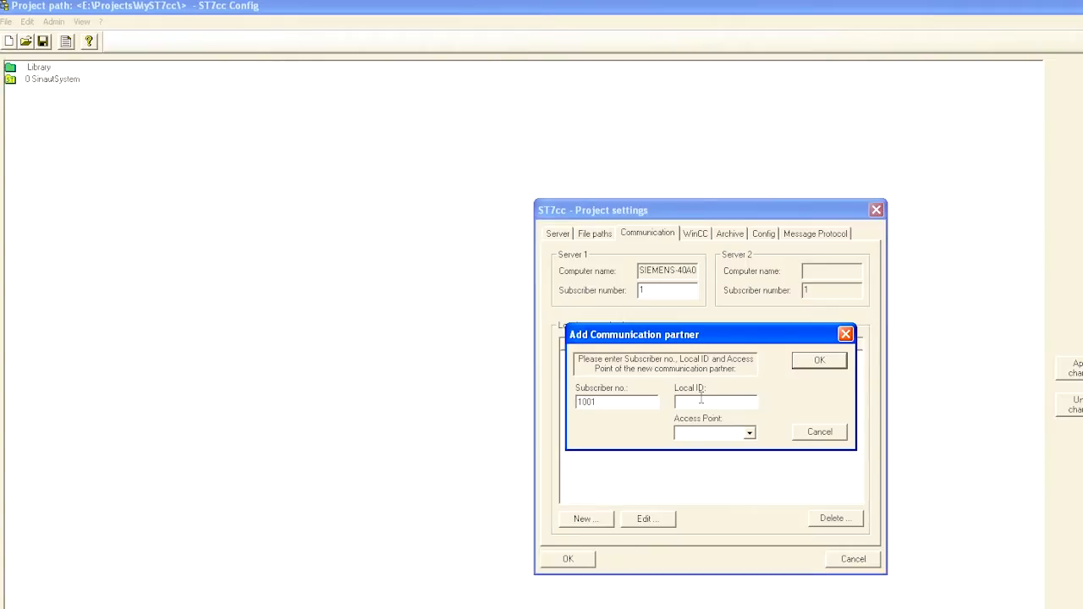
# Step: Complete the communication partner with local ID S7 connection_1 and access point CP_H1_1:, and save the project
pyautogui.rightClick(703, 401)
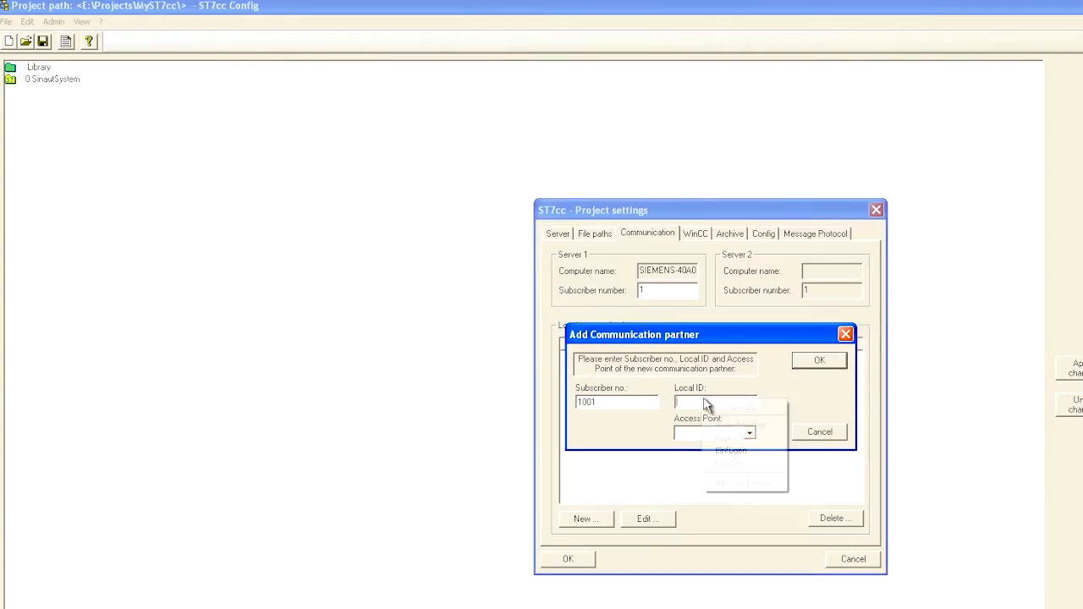
pyautogui.click(731, 450)
pyautogui.click(748, 434)
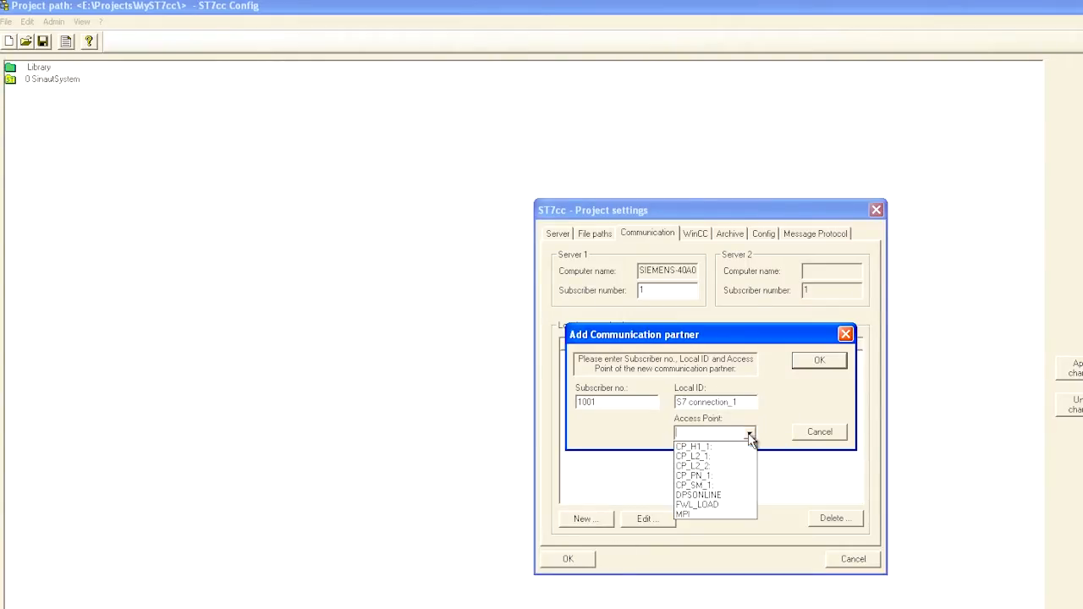
pyautogui.click(693, 446)
pyautogui.click(817, 363)
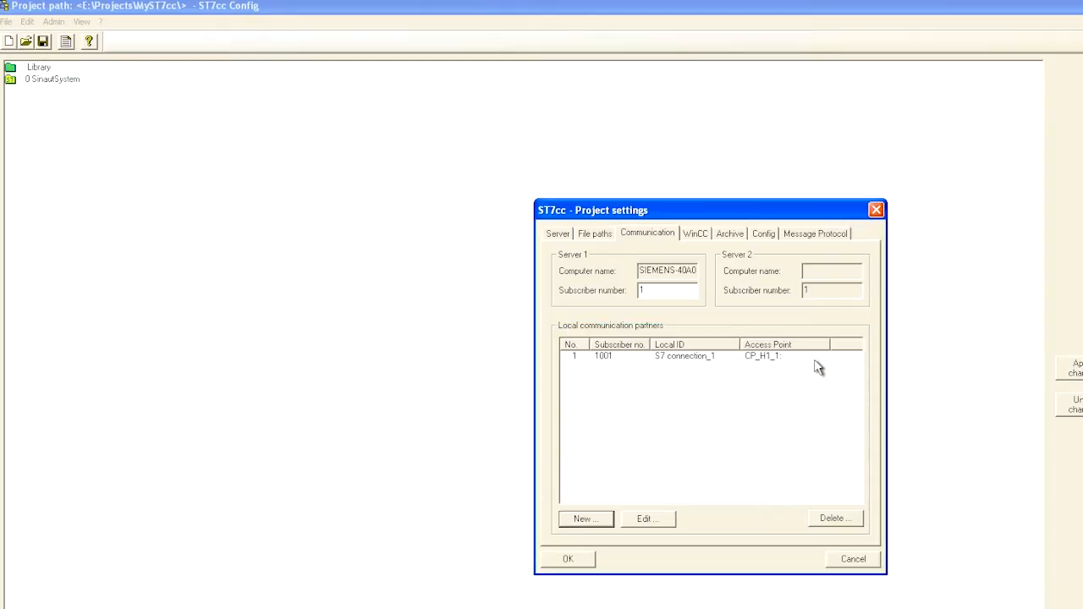
pyautogui.click(560, 560)
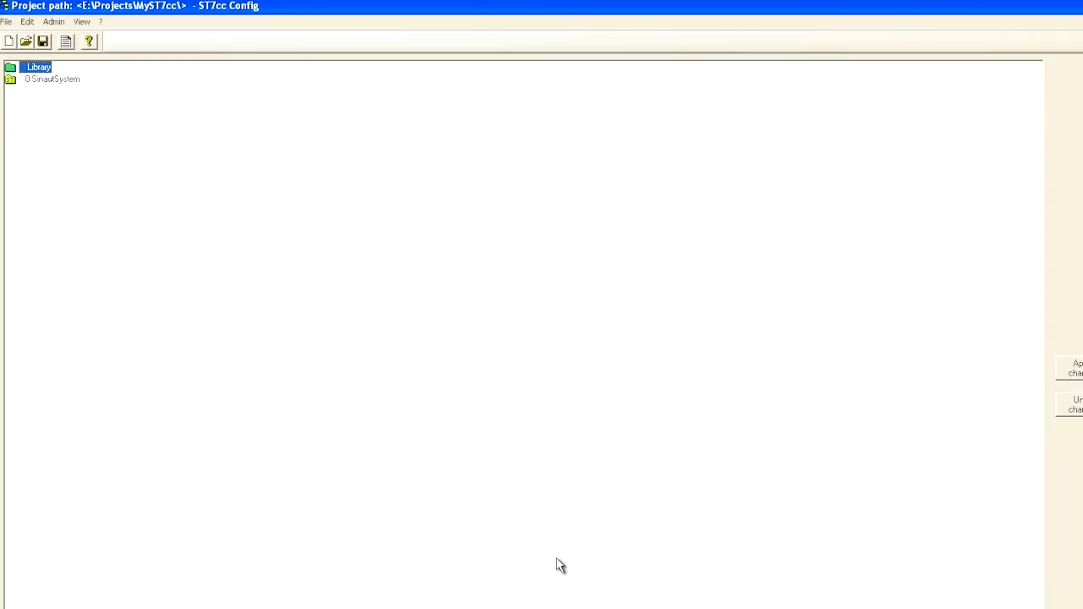
pyautogui.click(48, 44)
pyautogui.click(630, 520)
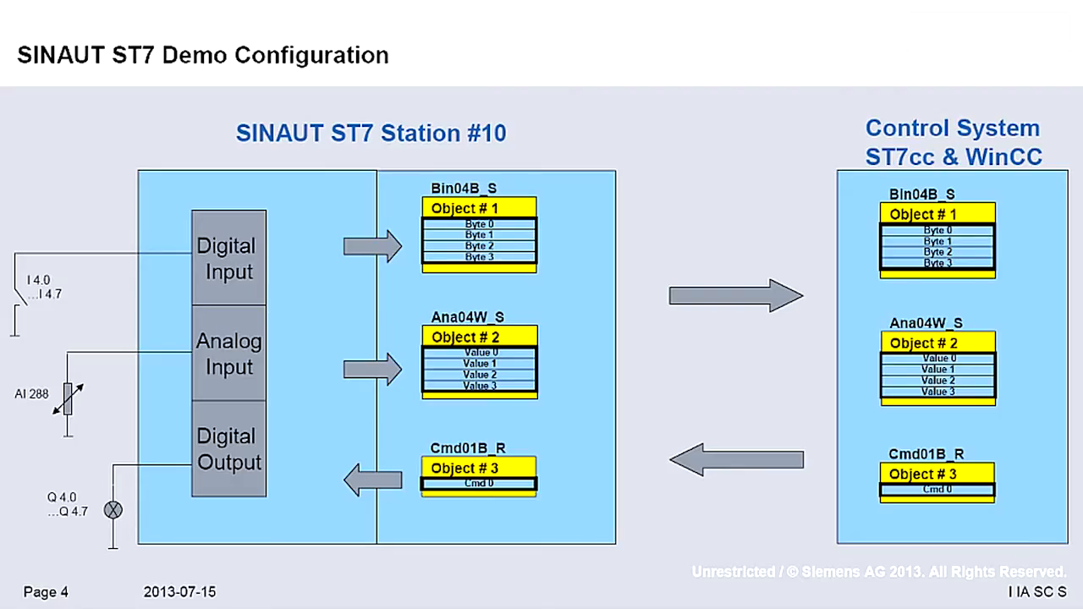
# Step: Switch back to ST7cc Config and add a new station with partner number 10
pyautogui.hotkey('alt', 'Tab')
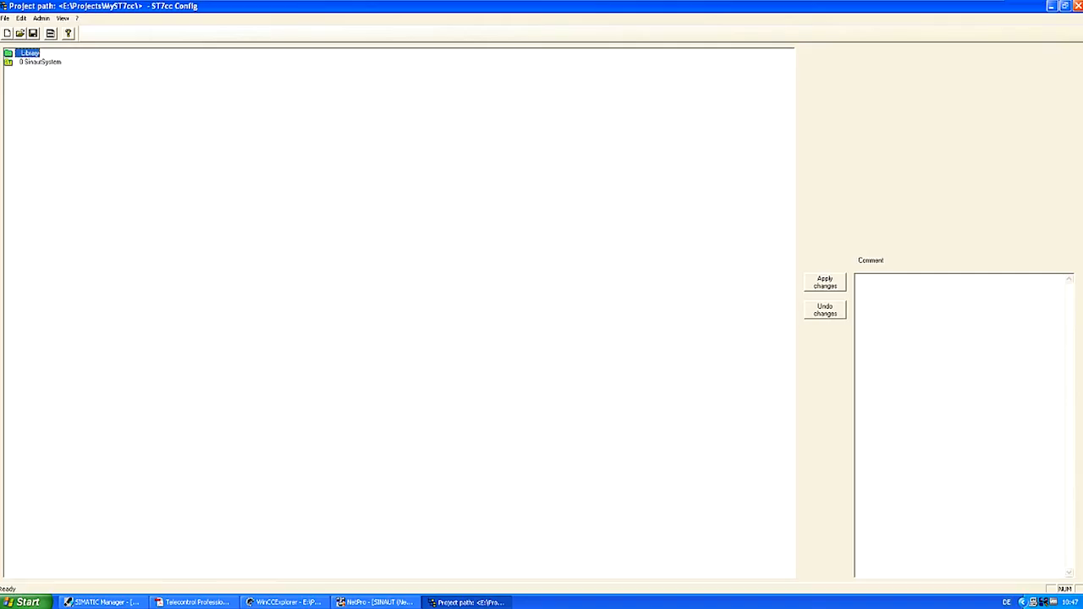
pyautogui.click(22, 18)
pyautogui.click(32, 29)
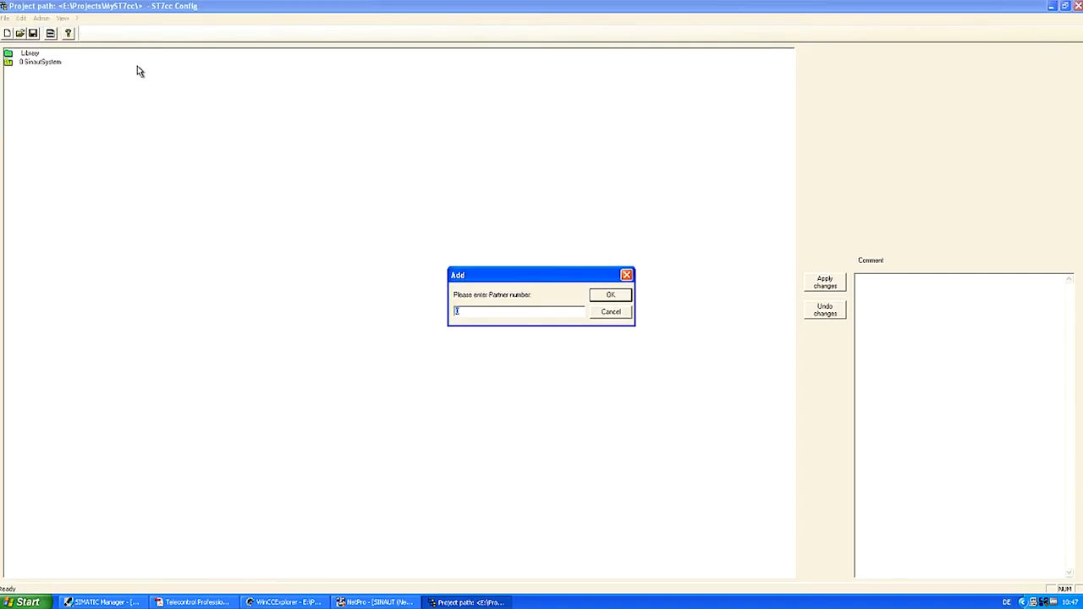
pyautogui.press('Return')
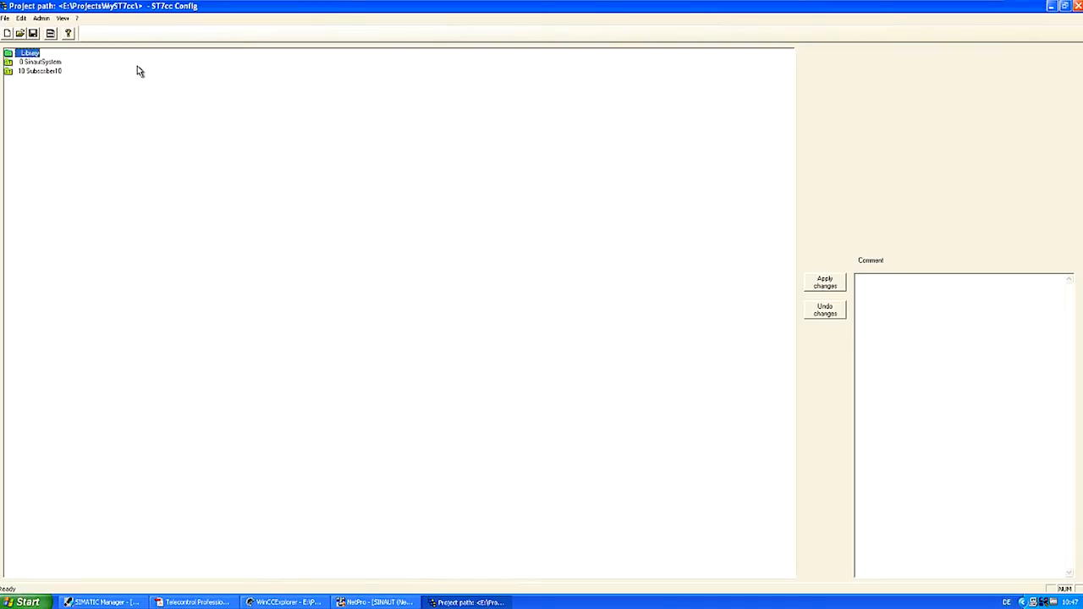
# Step: Copy the Bin04B_S object tree from the Library, leaving the Library collapsed
pyautogui.click(8, 55)
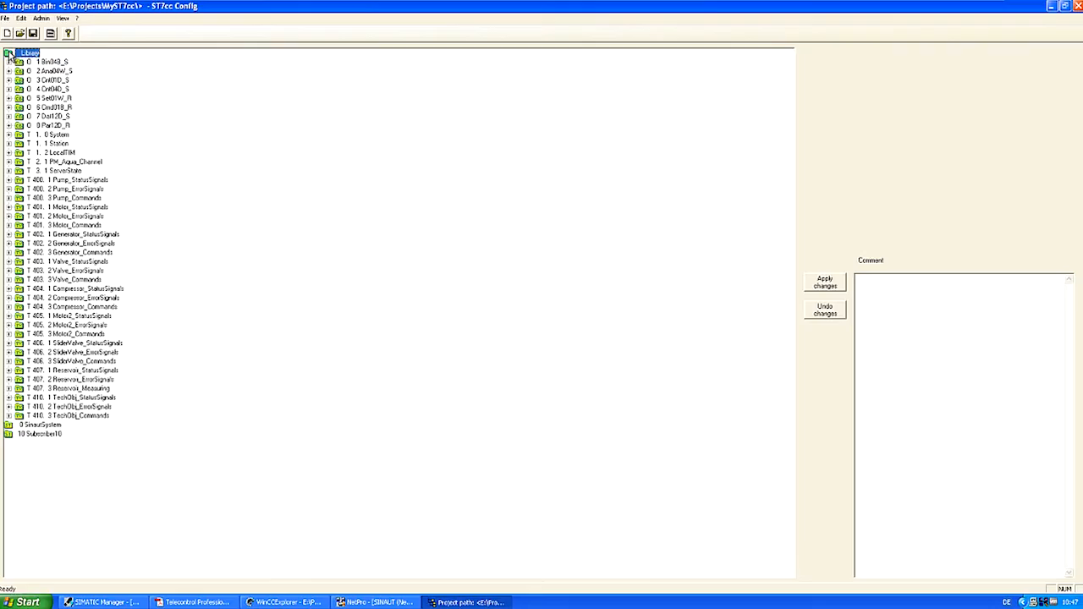
pyautogui.rightClick(62, 67)
pyautogui.click(17, 59)
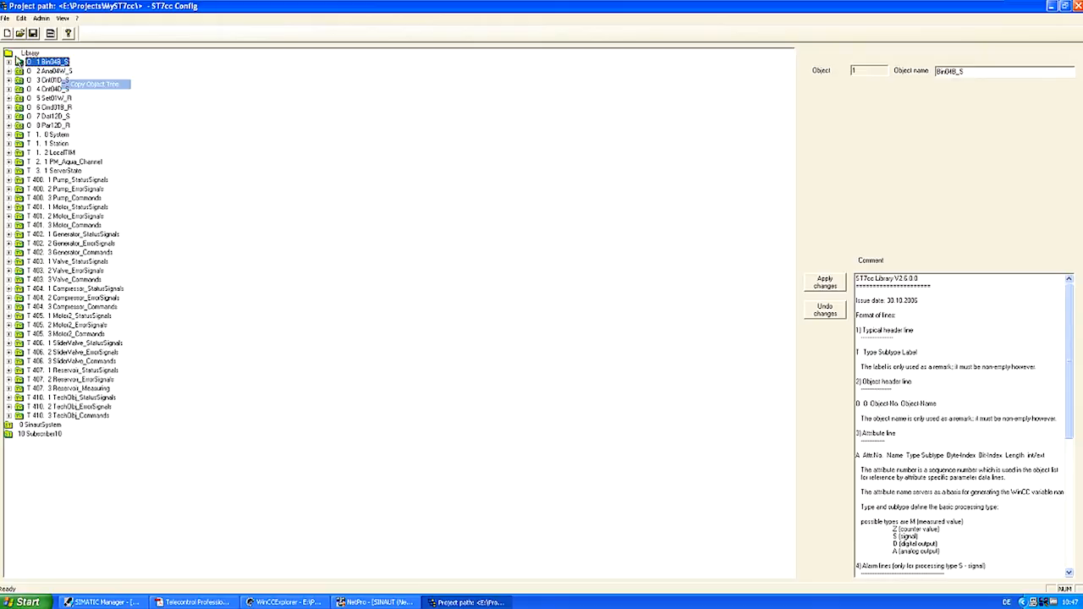
pyautogui.click(7, 54)
pyautogui.click(7, 53)
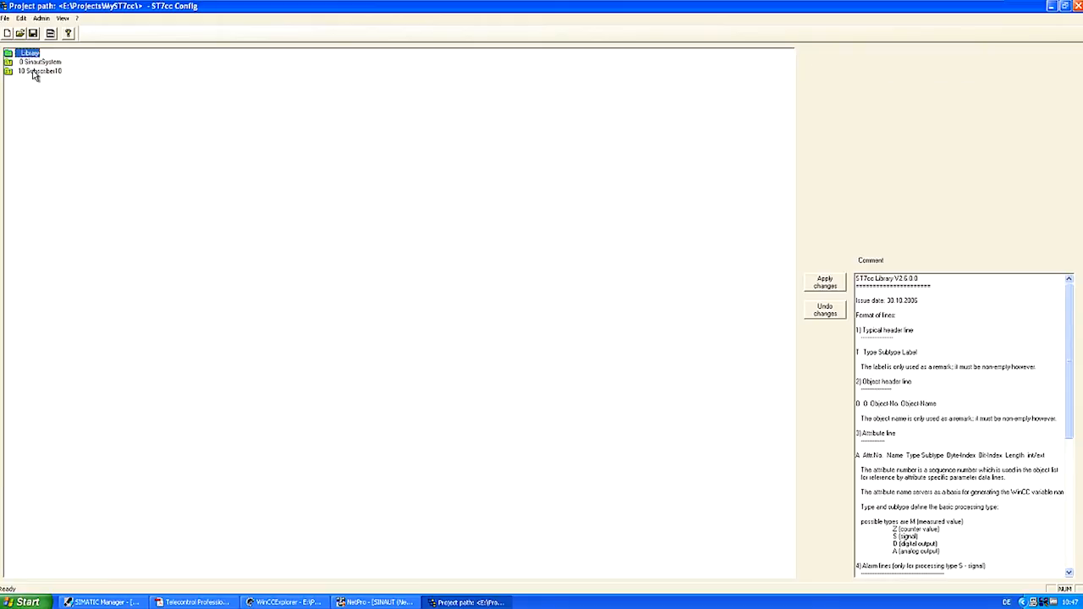
# Step: Insert the copied object tree under Subscriber10 as object number 1 and expand it to show its variables
pyautogui.rightClick(35, 71)
pyautogui.click(51, 77)
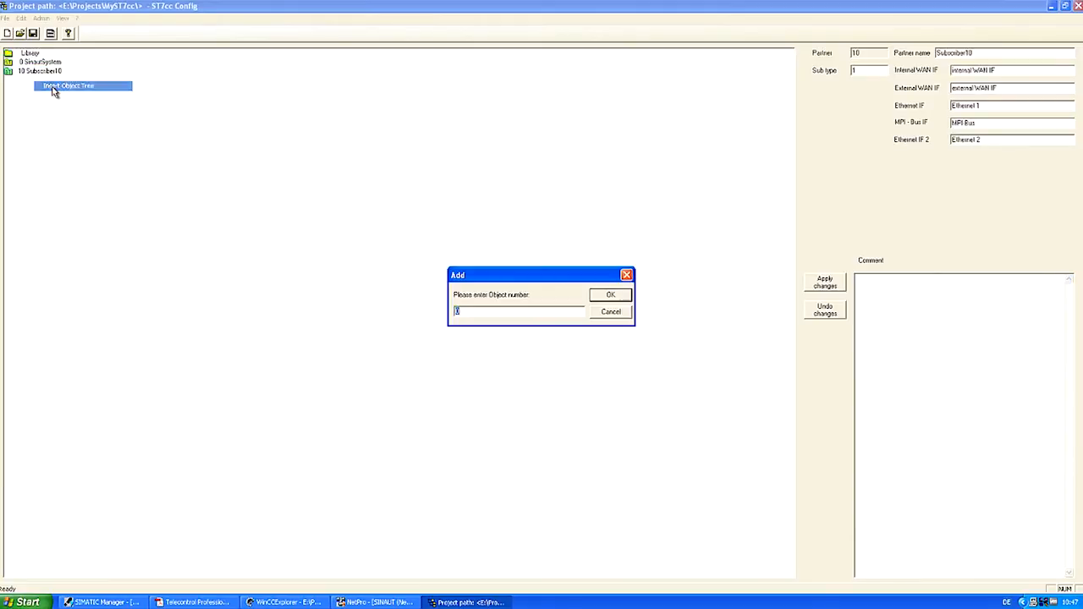
pyautogui.press('Escape')
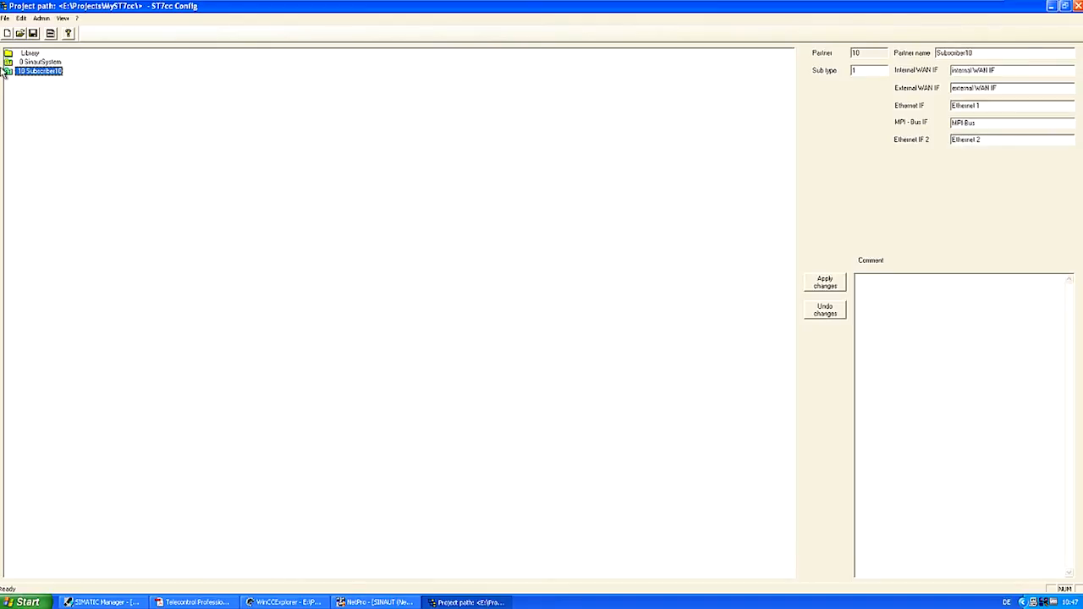
pyautogui.doubleClick(11, 72)
pyautogui.doubleClick(17, 82)
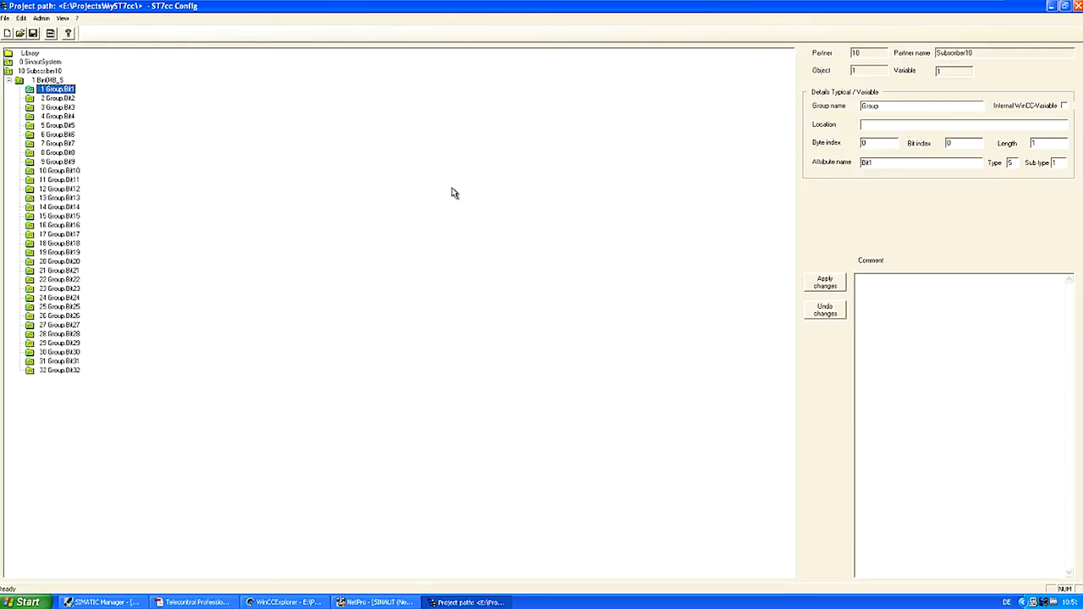
# Step: Set the attribute name of the first Bin04B_S variable to Input4_0 and add a new message to it
pyautogui.click(866, 163)
pyautogui.write('Input4_0')
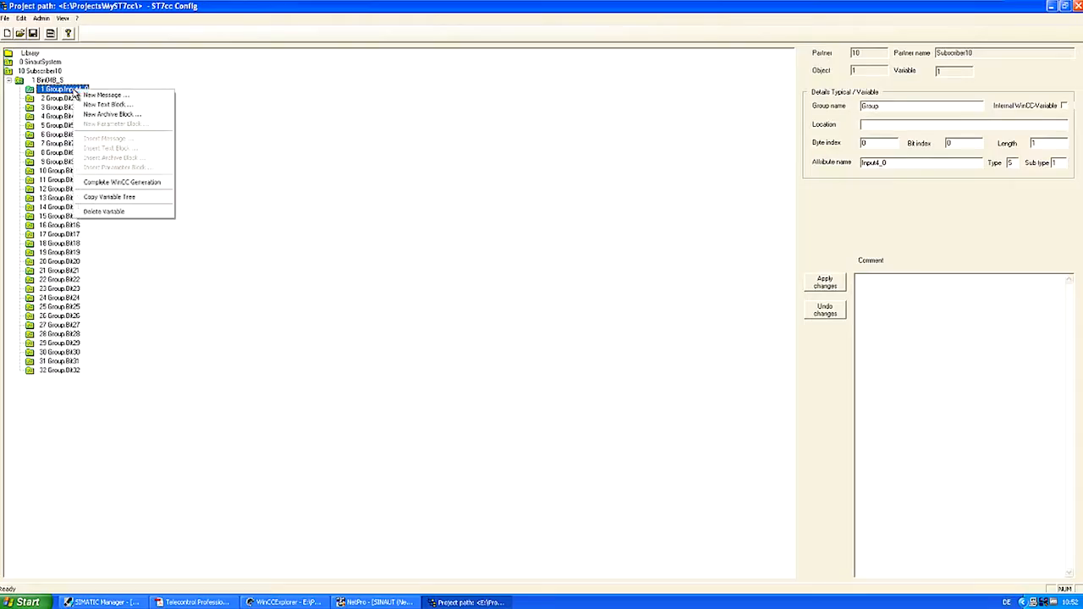
pyautogui.click(76, 95)
pyautogui.click(51, 99)
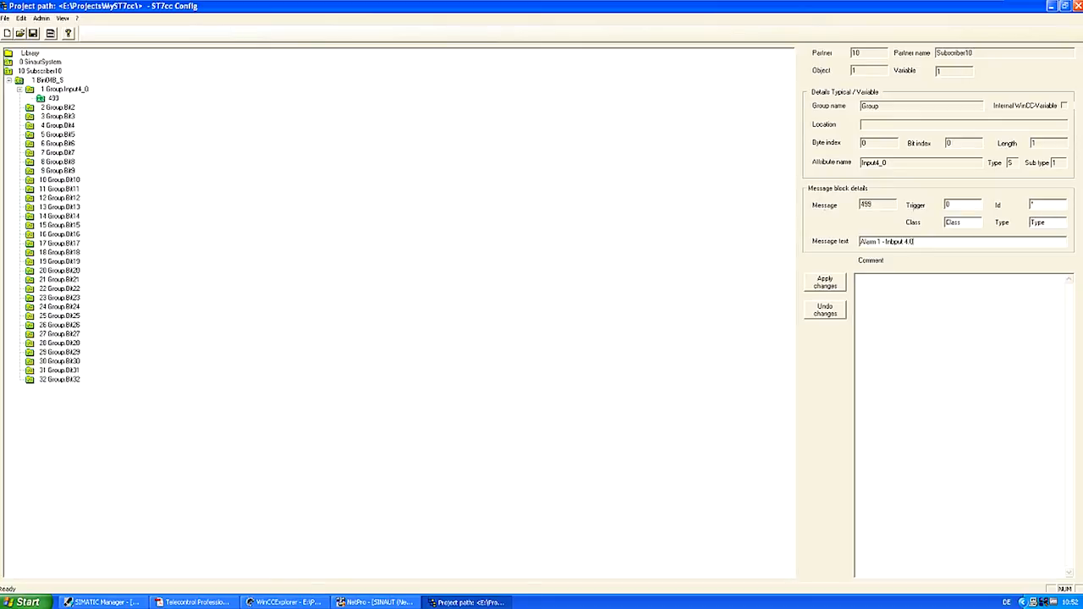
# Step: Set the message class of Input4_0's message block to Error and its type to Alarm, and apply the changes
pyautogui.moveTo(976, 221); pyautogui.dragTo(912, 220)
pyautogui.write('Error')
pyautogui.moveTo(1053, 222); pyautogui.dragTo(1007, 220)
pyautogui.write('Alarm')
pyautogui.click(824, 284)
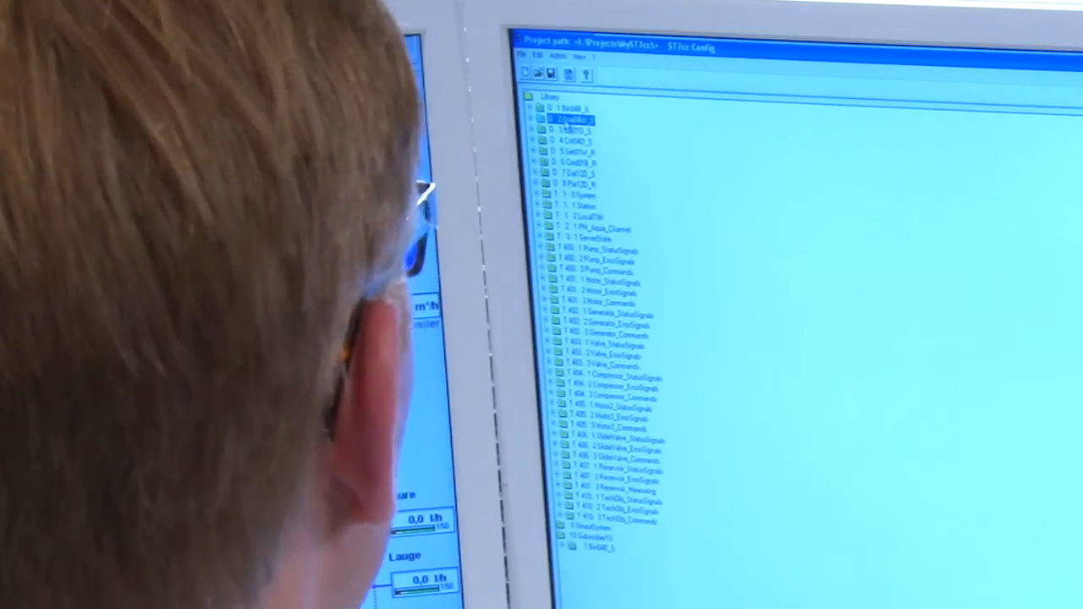
# Step: Copy the Ana04W_S object tree from the Library, insert it under Subscriber10 as object number 2, and expand it
pyautogui.rightClick(575, 120)
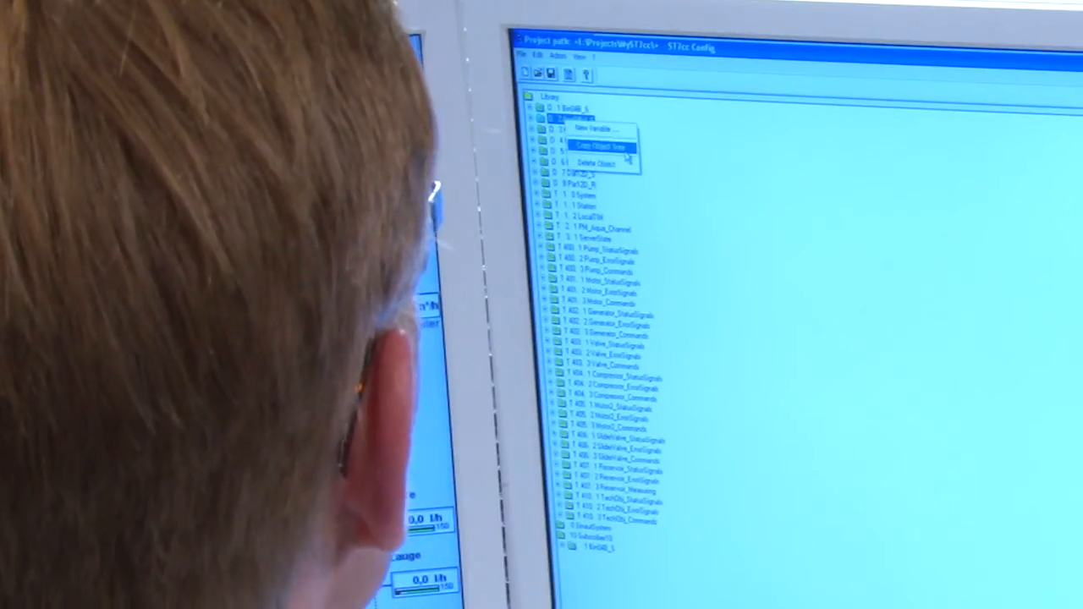
pyautogui.click(627, 148)
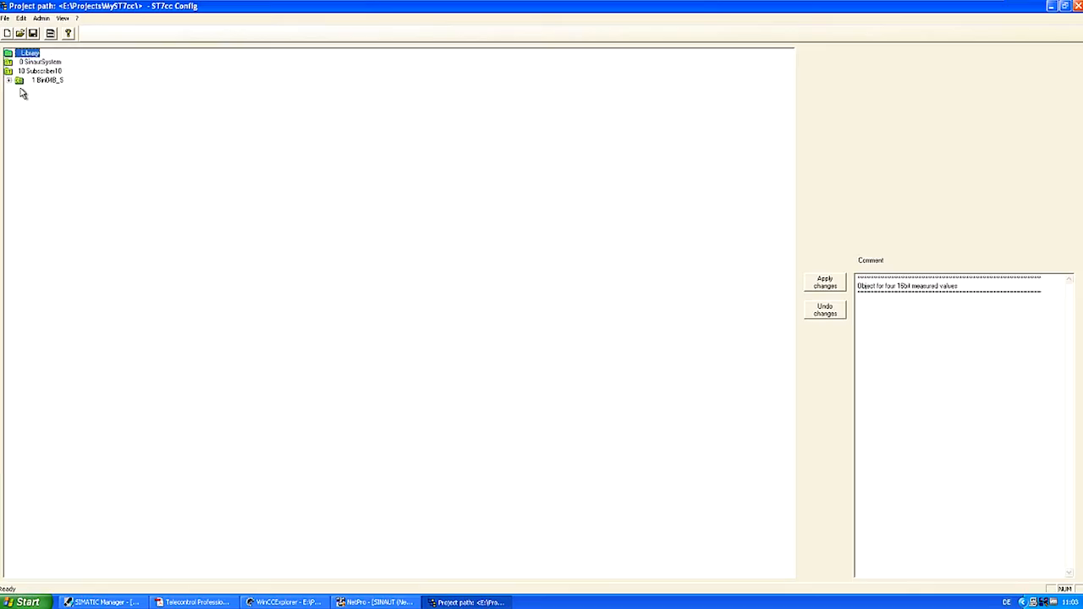
pyautogui.rightClick(35, 71)
pyautogui.click(70, 85)
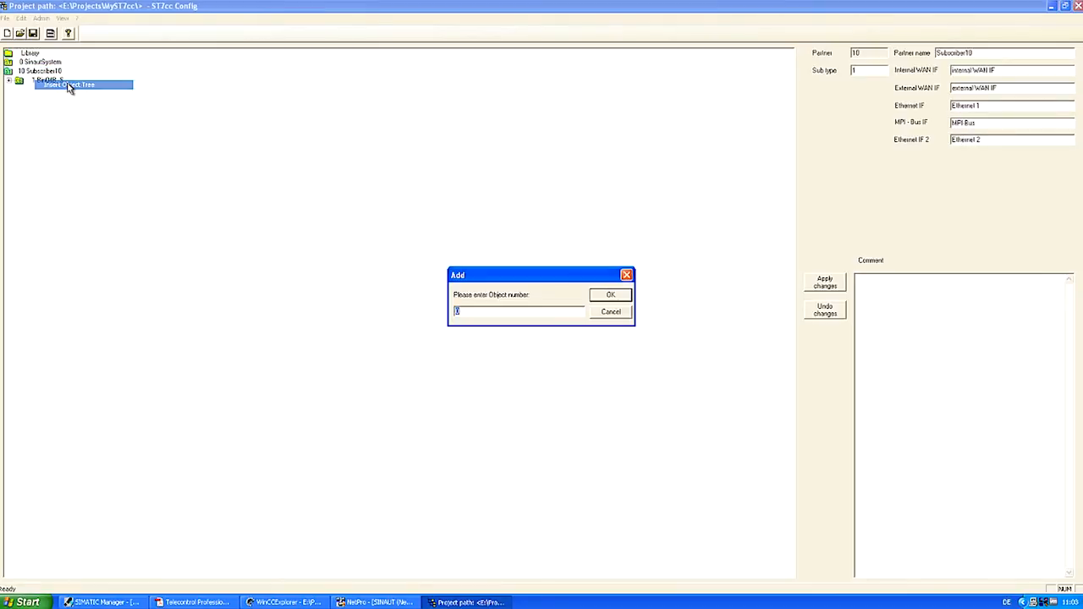
pyautogui.press('Return')
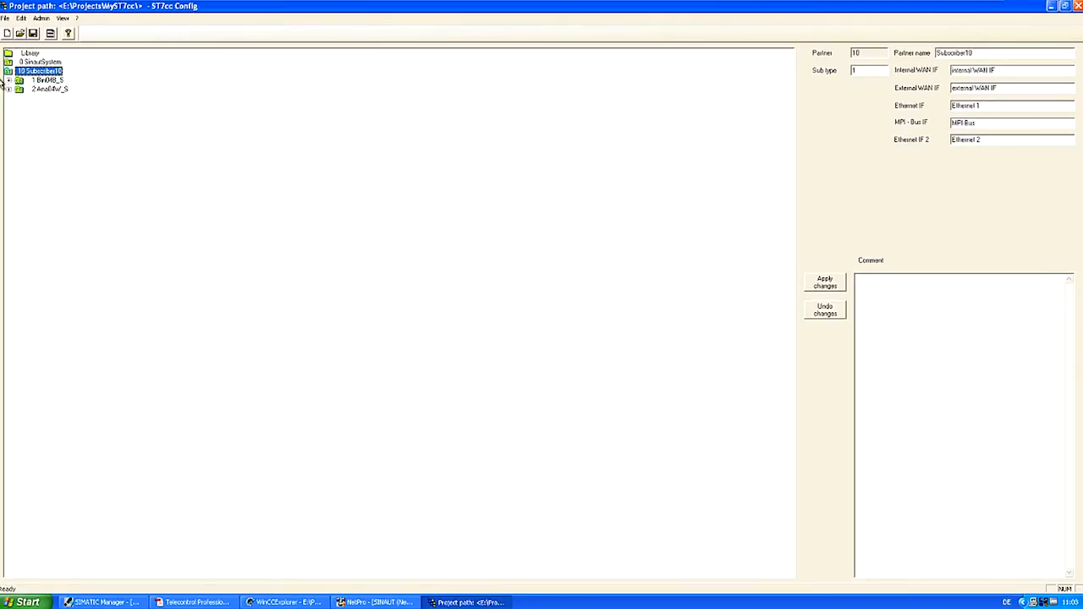
pyautogui.click(48, 89)
pyautogui.click(9, 89)
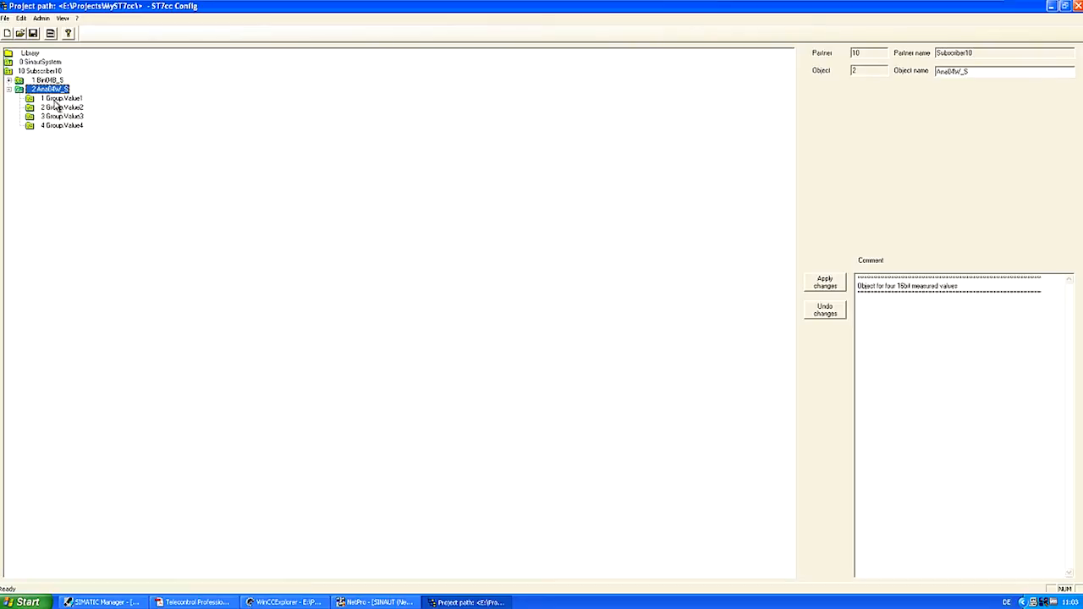
# Step: Enter Value1 as the attribute name of the first Ana04W_S variable
pyautogui.click(78, 99)
pyautogui.doubleClick(897, 162)
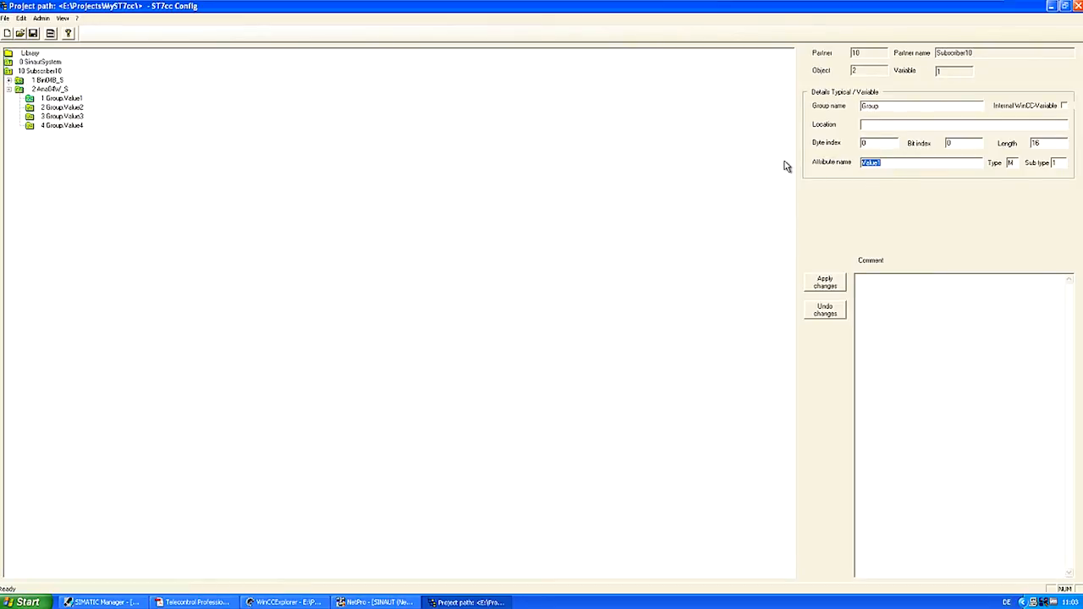
pyautogui.write('V')
pyautogui.click(78, 102)
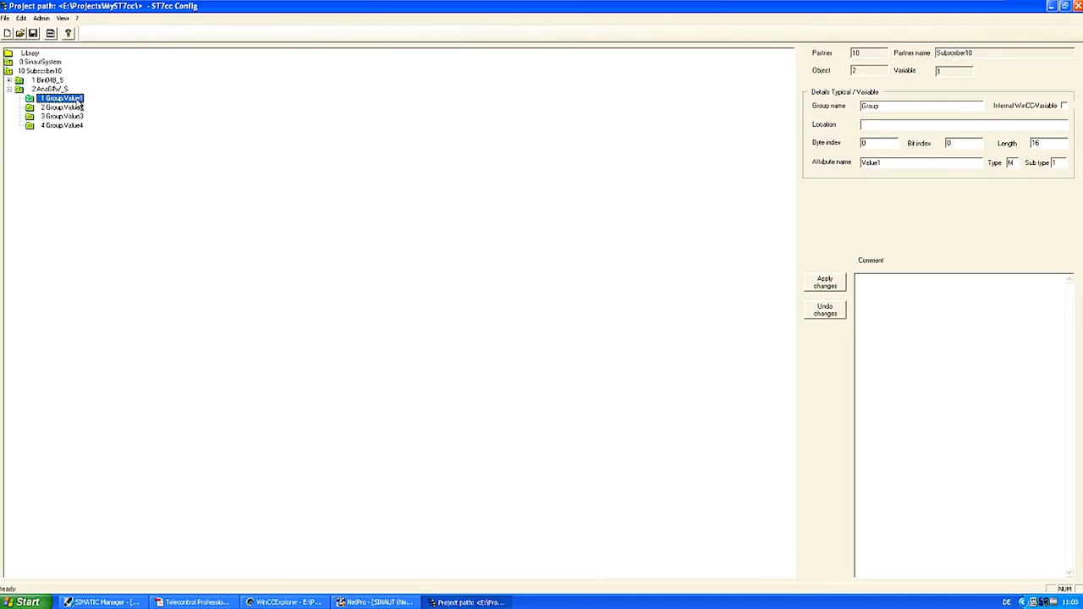
# Step: Add a parameter block to Group.Value1 with UL raw 27000 and UL value 100, and apply the changes
pyautogui.rightClick(66, 99)
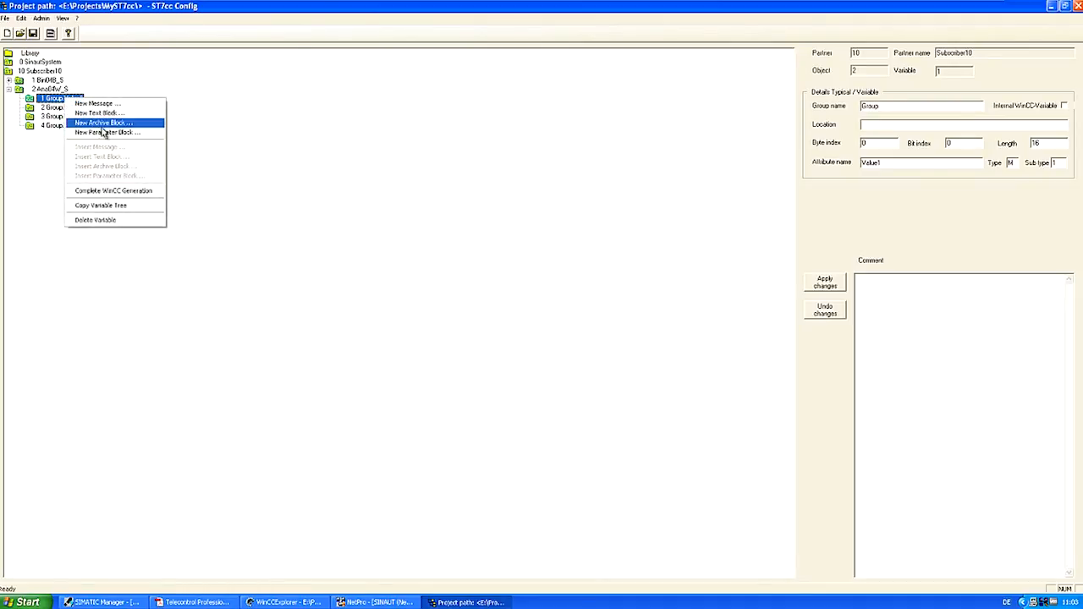
pyautogui.click(103, 134)
pyautogui.click(19, 98)
pyautogui.click(48, 108)
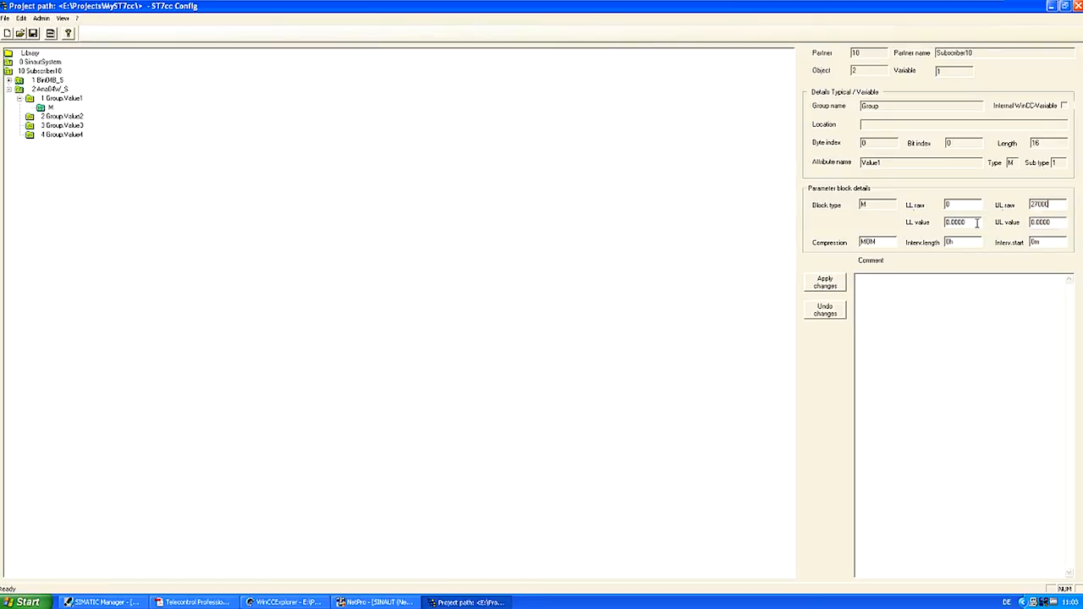
pyautogui.moveTo(1048, 224); pyautogui.dragTo(999, 223)
pyautogui.write('10')
pyautogui.click(829, 284)
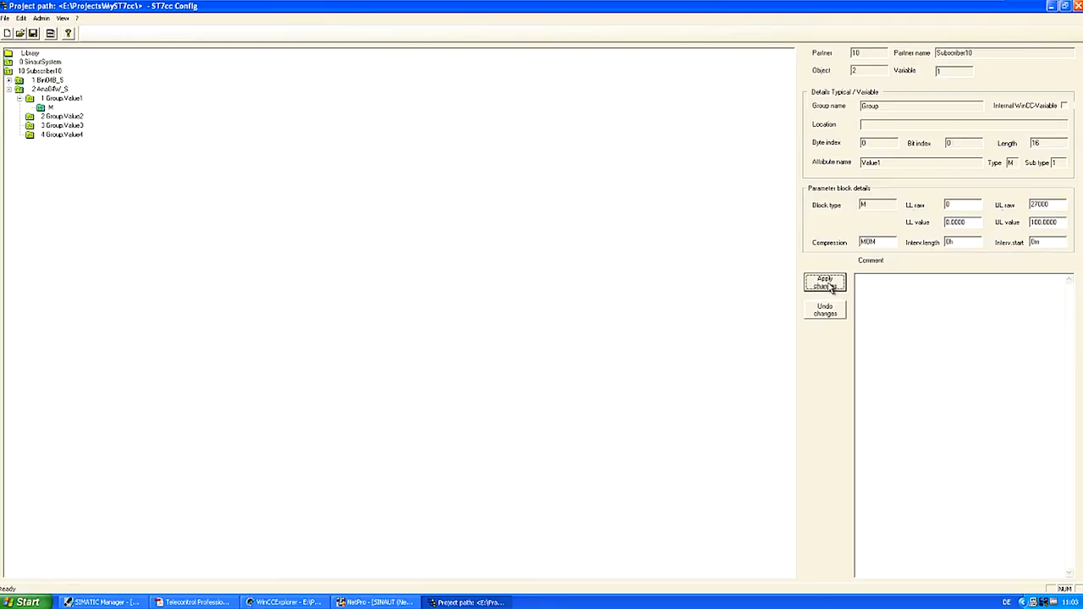
# Step: Add an archive block to Group.Value1 and enter its archive name
pyautogui.click(62, 99)
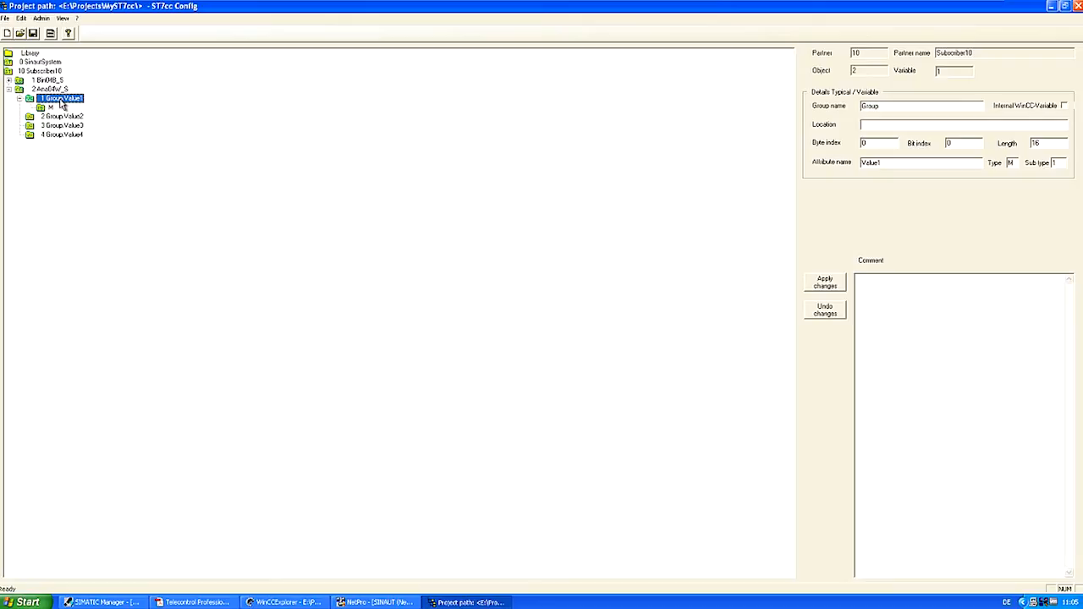
pyautogui.rightClick(61, 102)
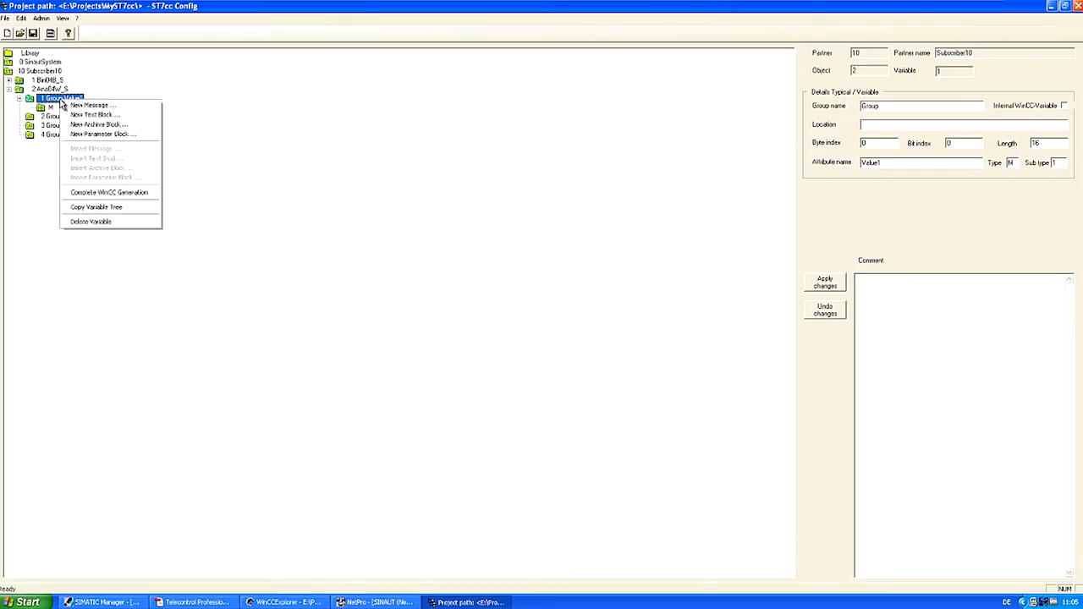
pyautogui.click(100, 125)
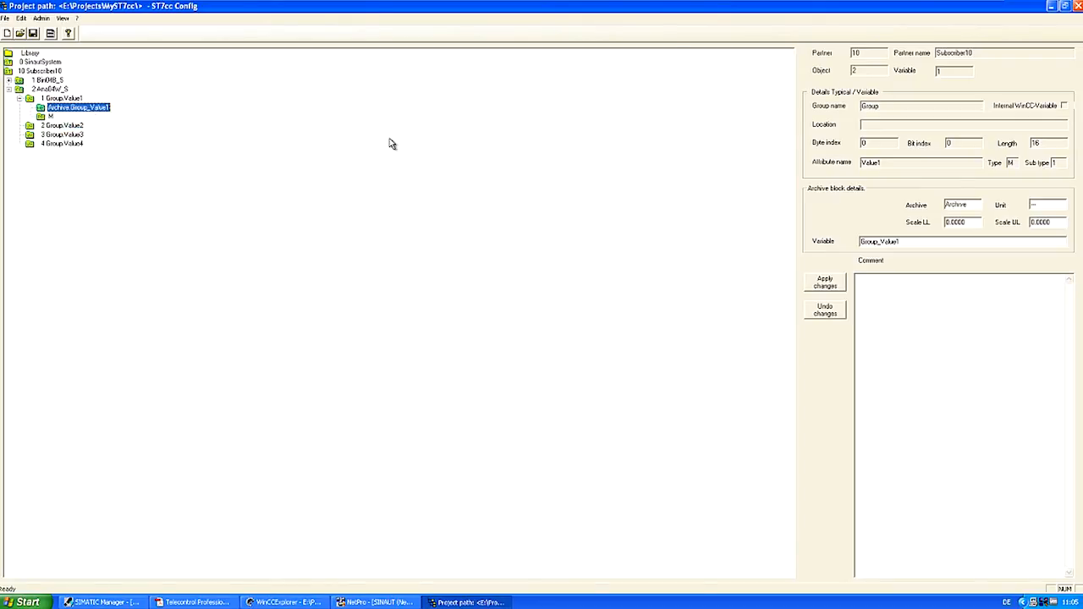
pyautogui.doubleClick(970, 204)
pyautogui.write('S')
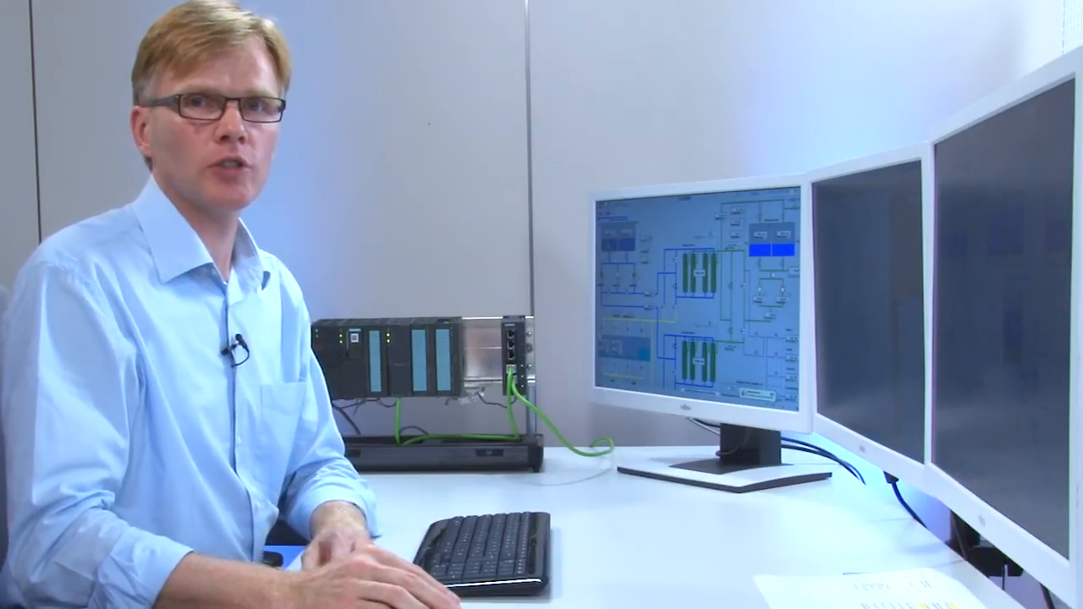
# Step: Copy the Cmd01B_R object tree from the Library and insert it under Subscriber10 as object number 3
pyautogui.rightClick(629, 211)
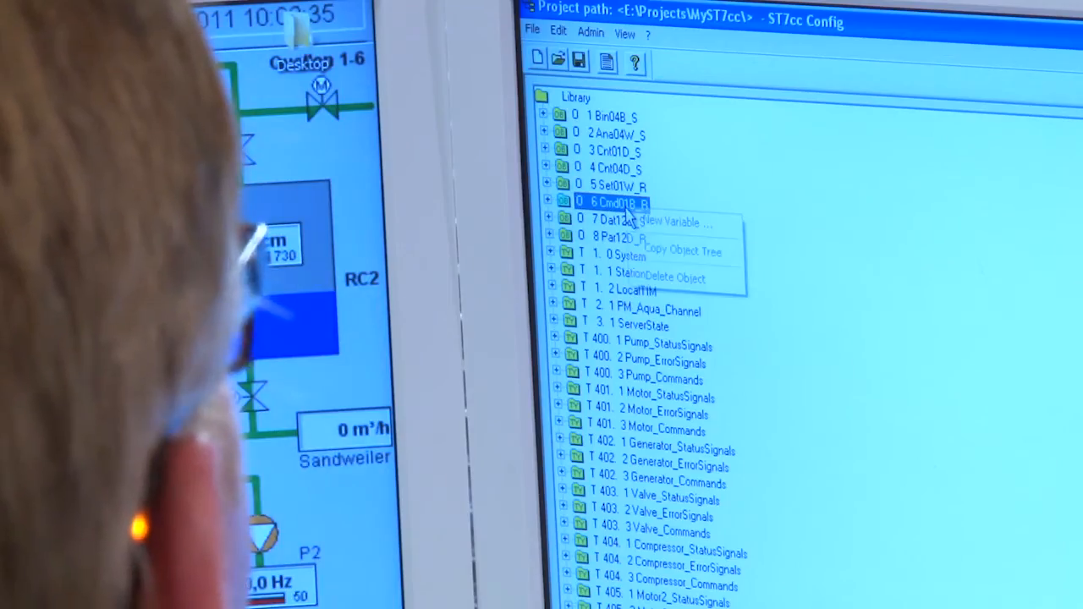
pyautogui.click(683, 250)
pyautogui.click(541, 98)
pyautogui.doubleClick(542, 98)
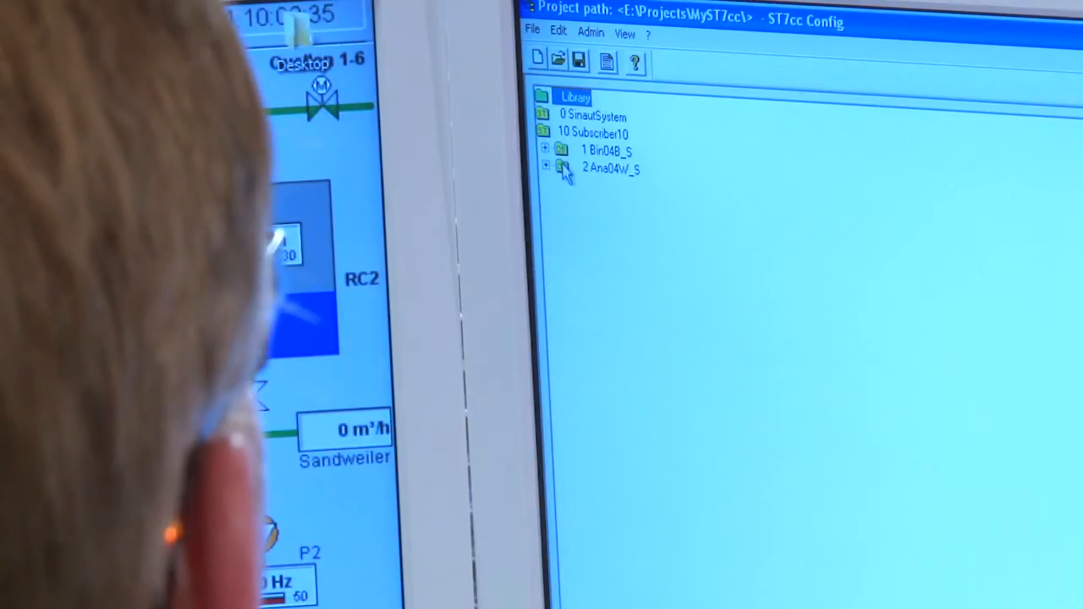
pyautogui.rightClick(571, 132)
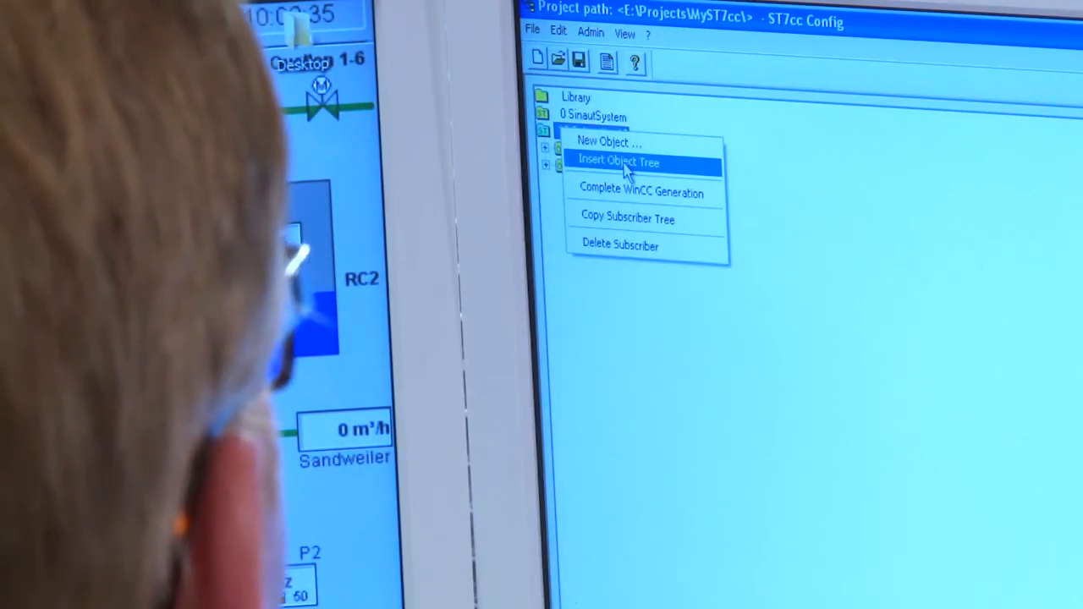
pyautogui.click(625, 163)
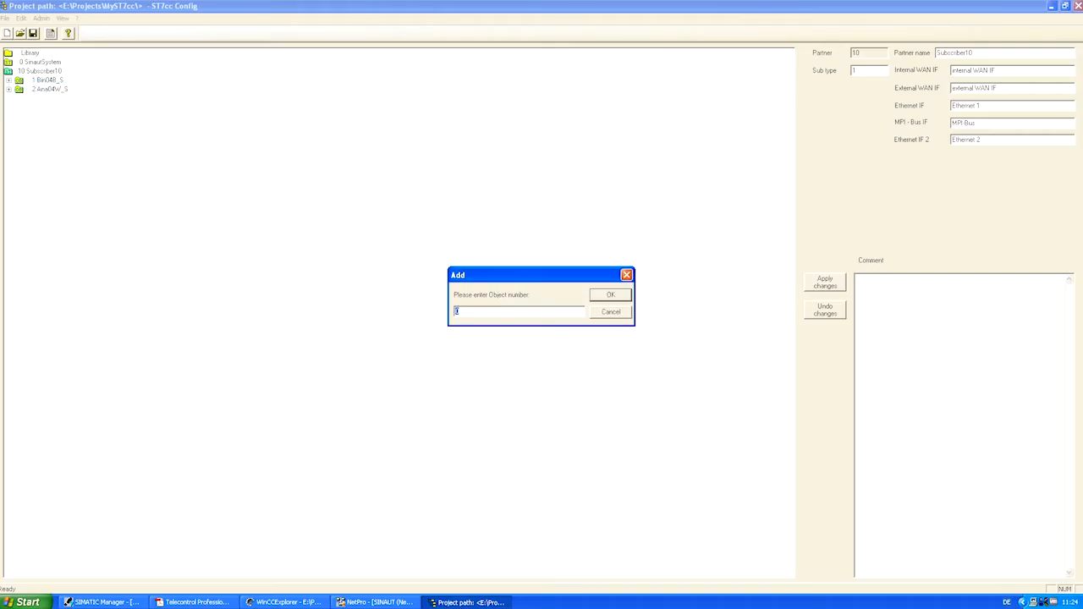
pyautogui.press('Return')
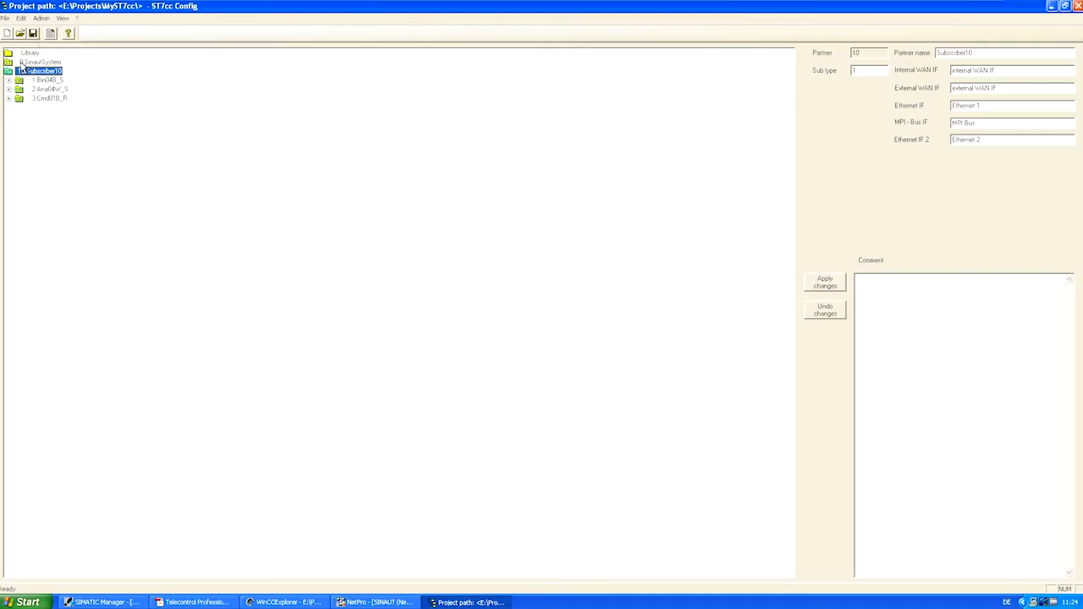
# Step: Expand Cmd01B_R and open the attribute name of its first variable for editing
pyautogui.click(9, 98)
pyautogui.click(61, 108)
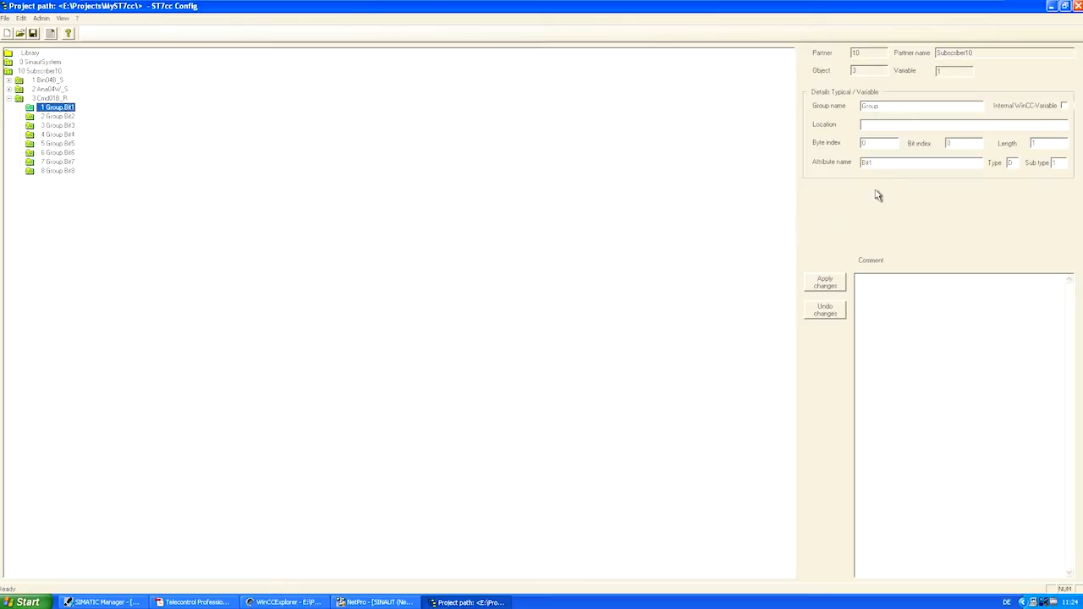
pyautogui.doubleClick(883, 163)
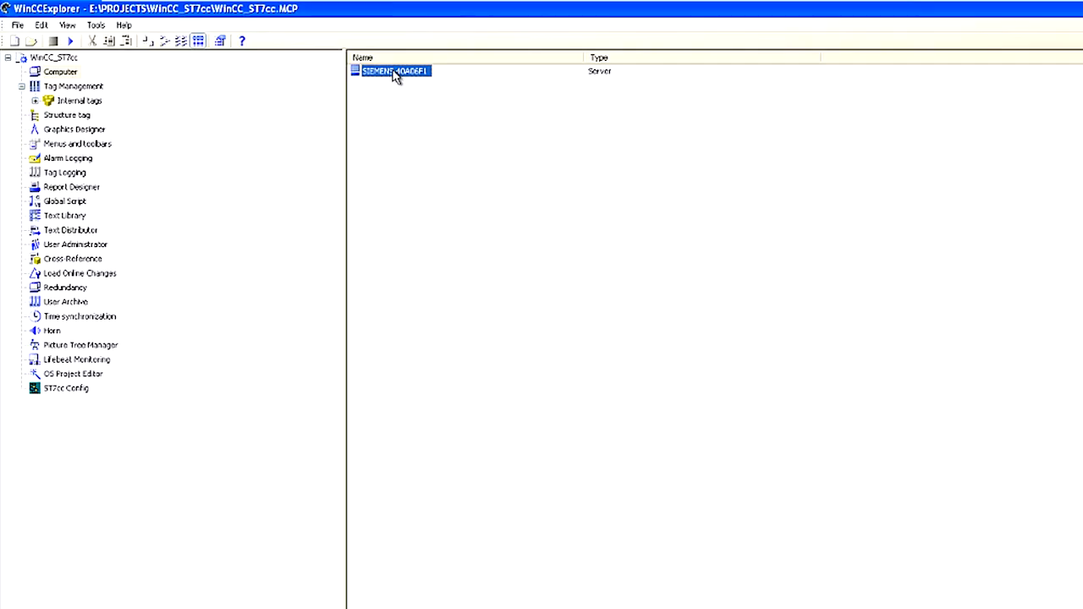
# Step: In WinCC Explorer, enable Alarm Logging Runtime and Tag Logging Runtime in the computer's startup properties
pyautogui.doubleClick(395, 72)
pyautogui.click(565, 192)
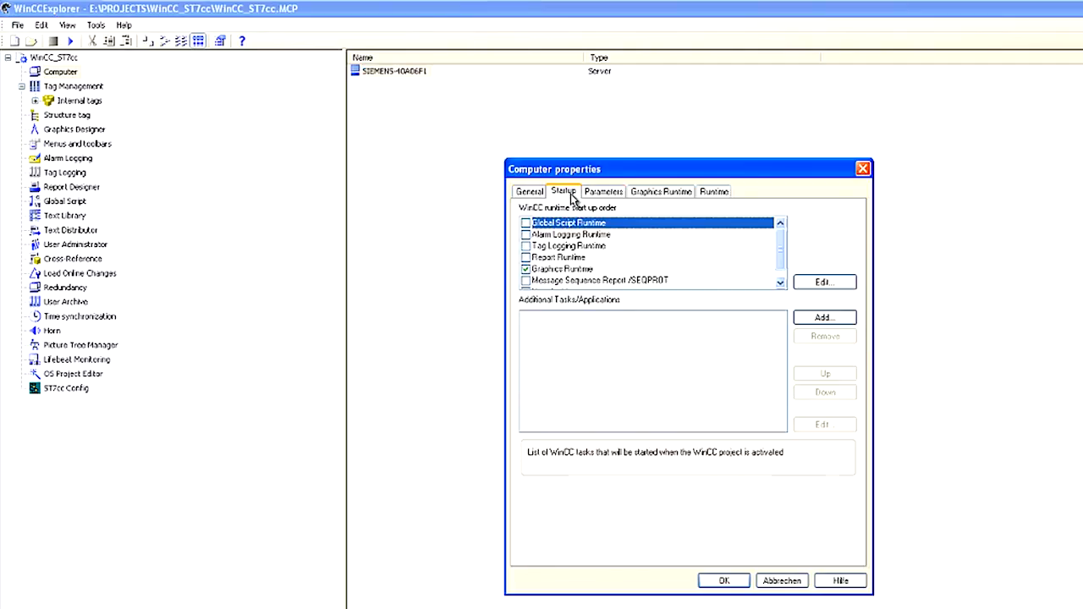
pyautogui.click(525, 234)
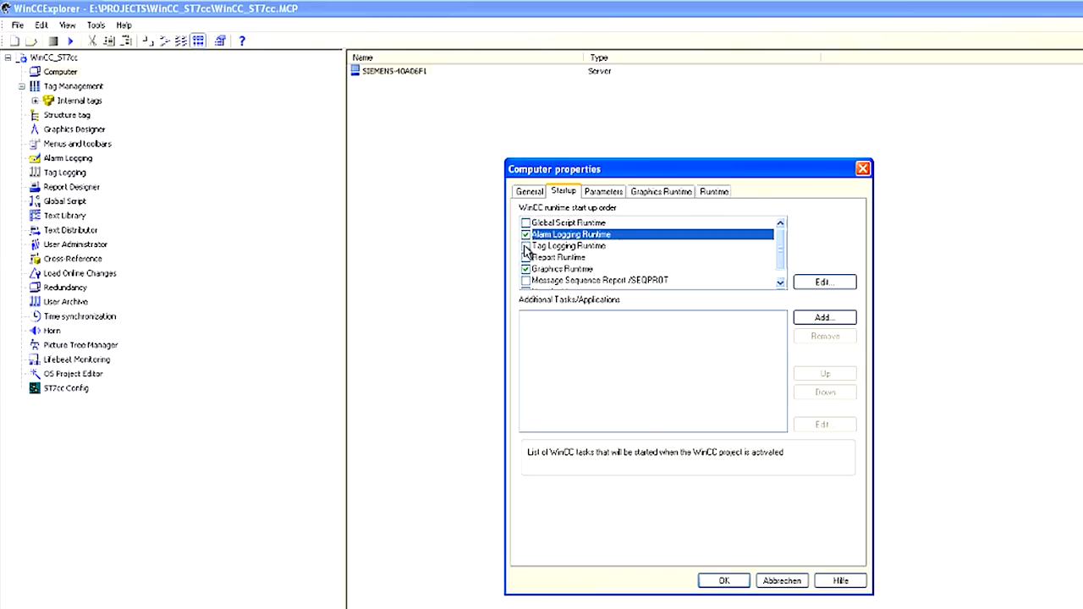
pyautogui.click(525, 246)
pyautogui.click(724, 580)
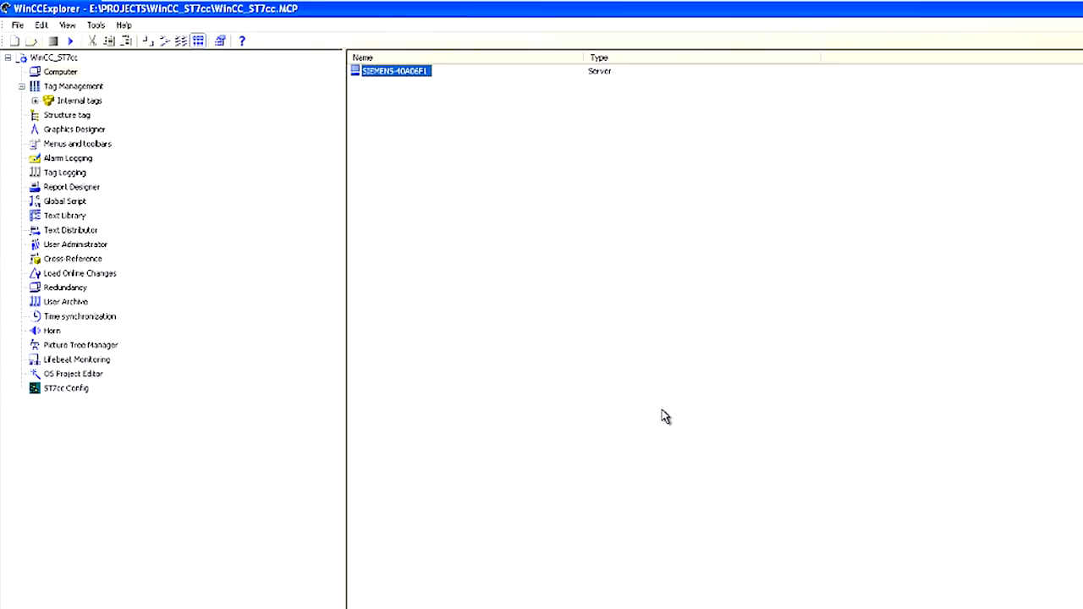
# Step: Add the st7.chn communication driver to Tag Management
pyautogui.click(73, 88)
pyautogui.rightClick(73, 90)
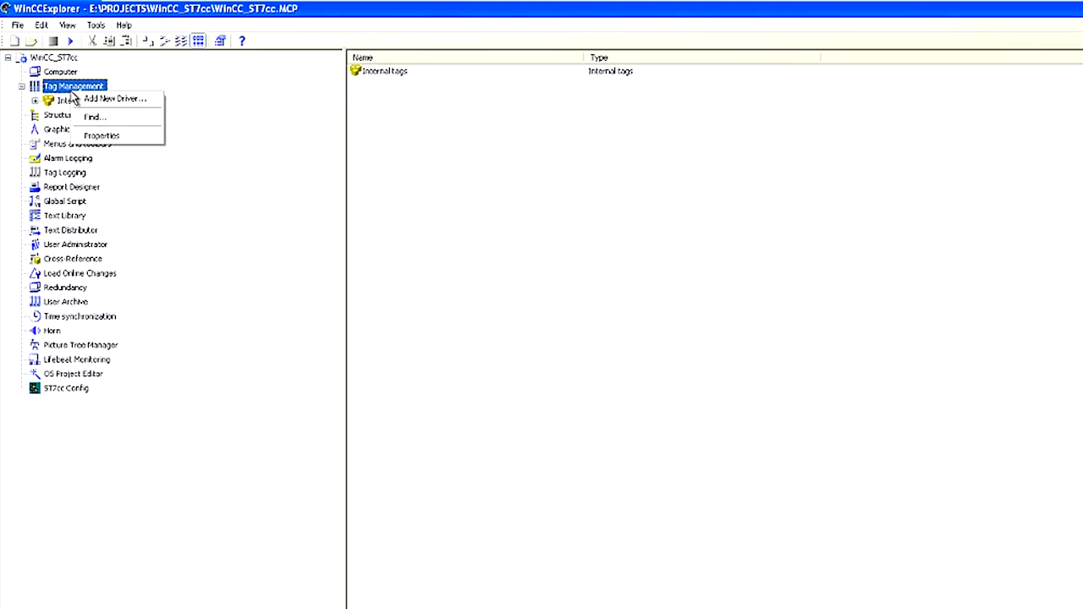
pyautogui.click(95, 98)
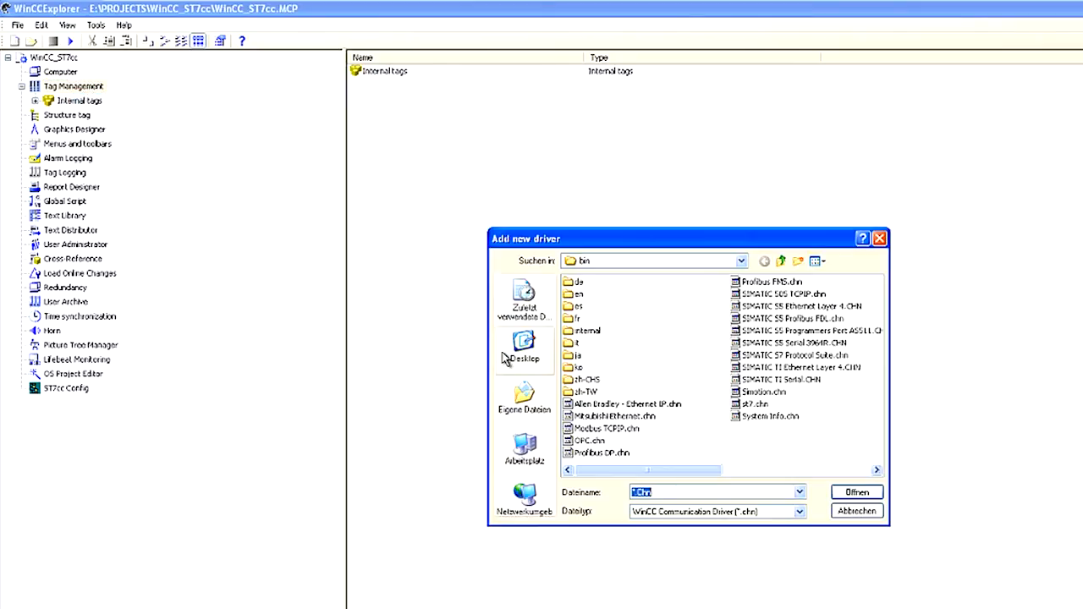
pyautogui.click(753, 404)
pyautogui.click(857, 492)
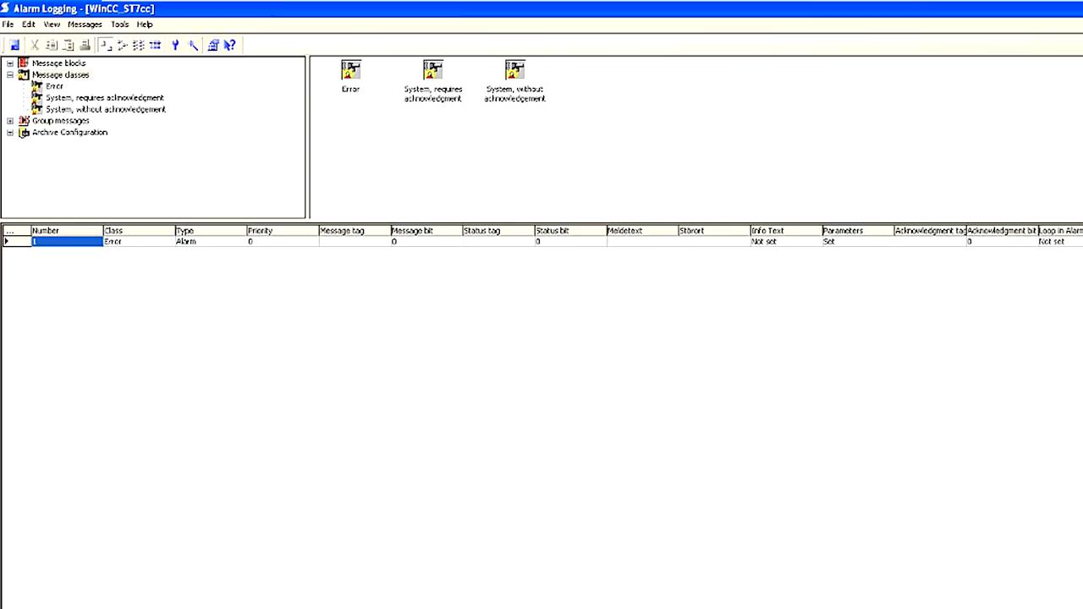
# Step: In Alarm Logging, add Meldeklasse 2 to the selected message classes
pyautogui.rightClick(394, 151)
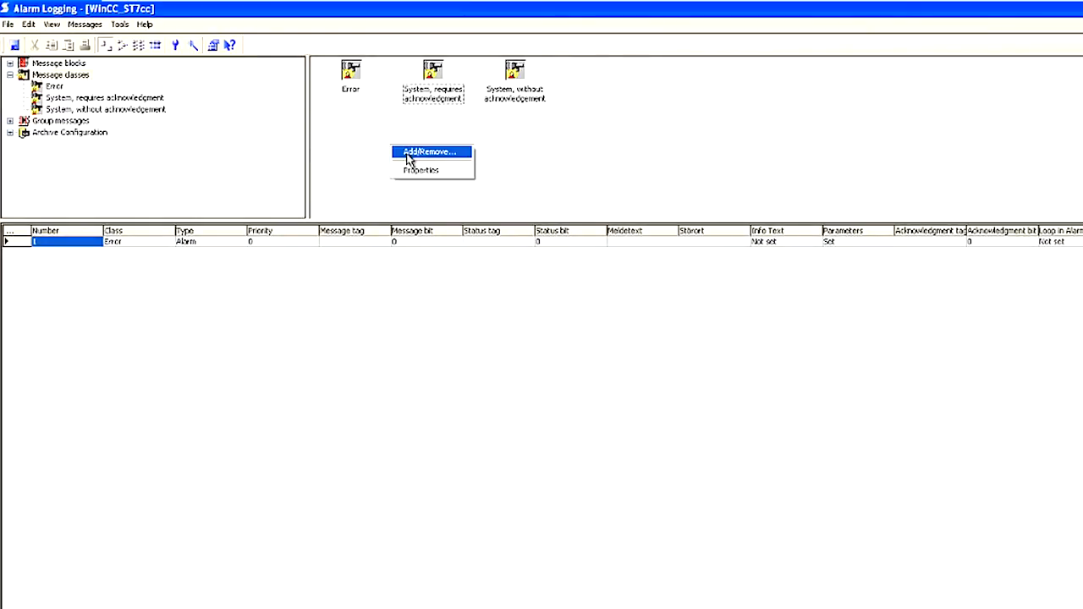
pyautogui.click(410, 154)
pyautogui.click(592, 309)
pyautogui.click(687, 311)
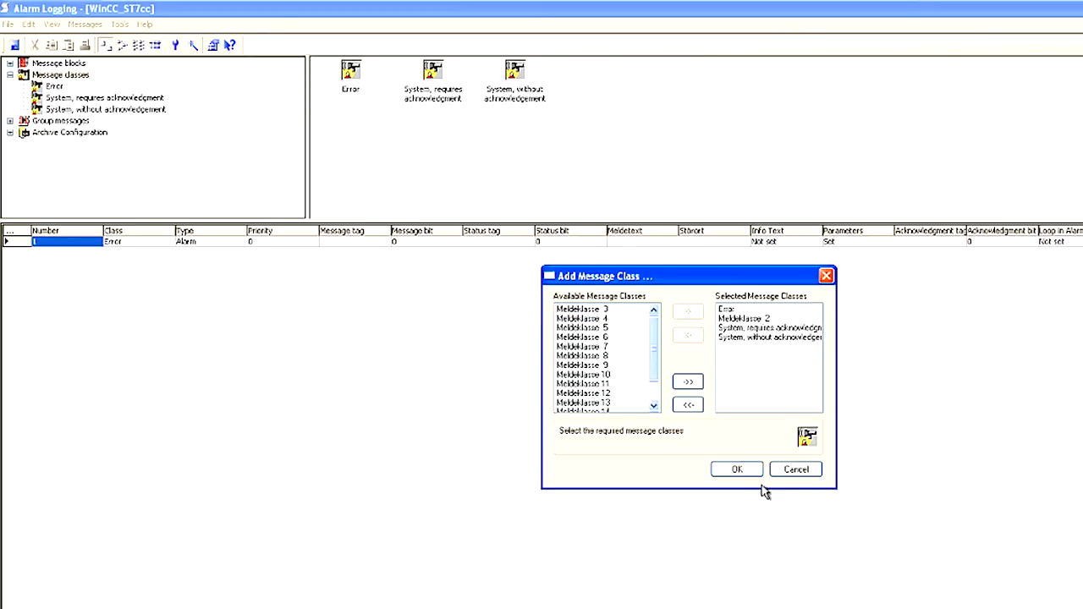
pyautogui.click(737, 469)
# Step: Rename message class Meldeklasse 2 as Operation and add message type Art 17 to it
pyautogui.doubleClick(435, 91)
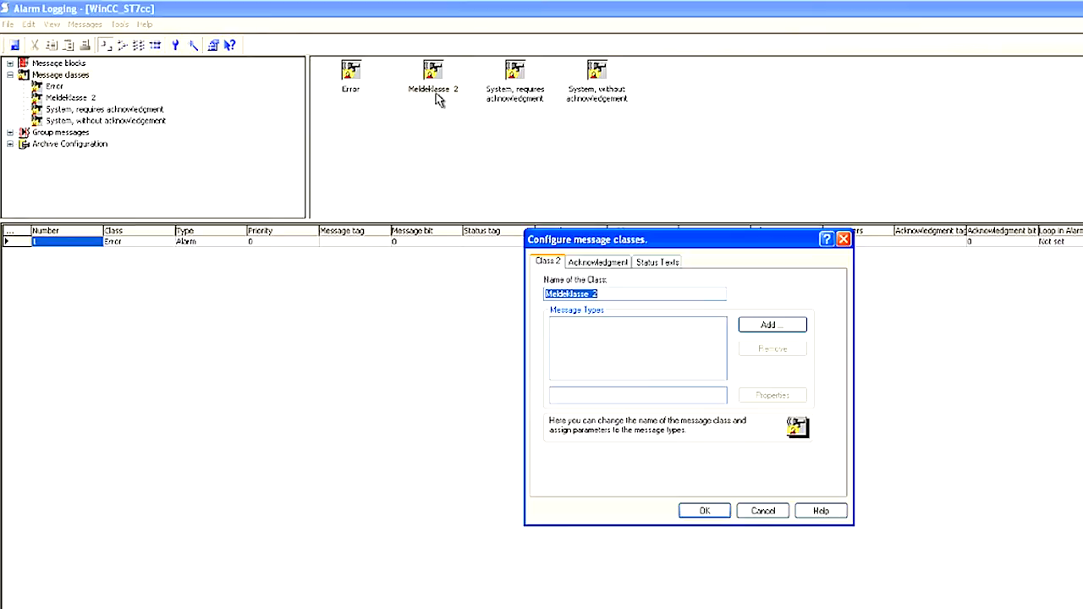
pyautogui.write('Operation')
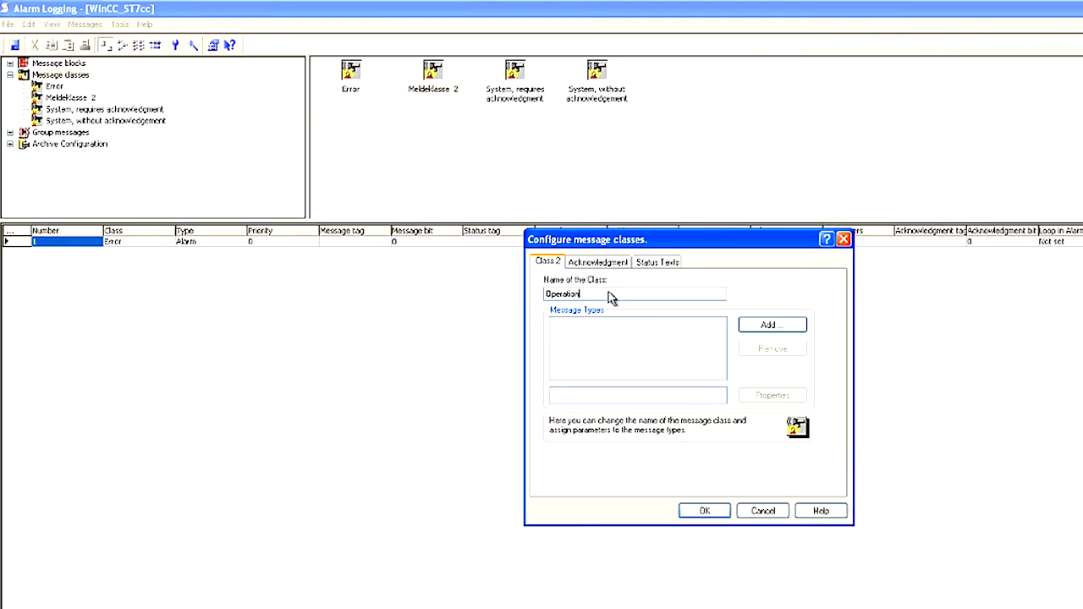
pyautogui.click(793, 327)
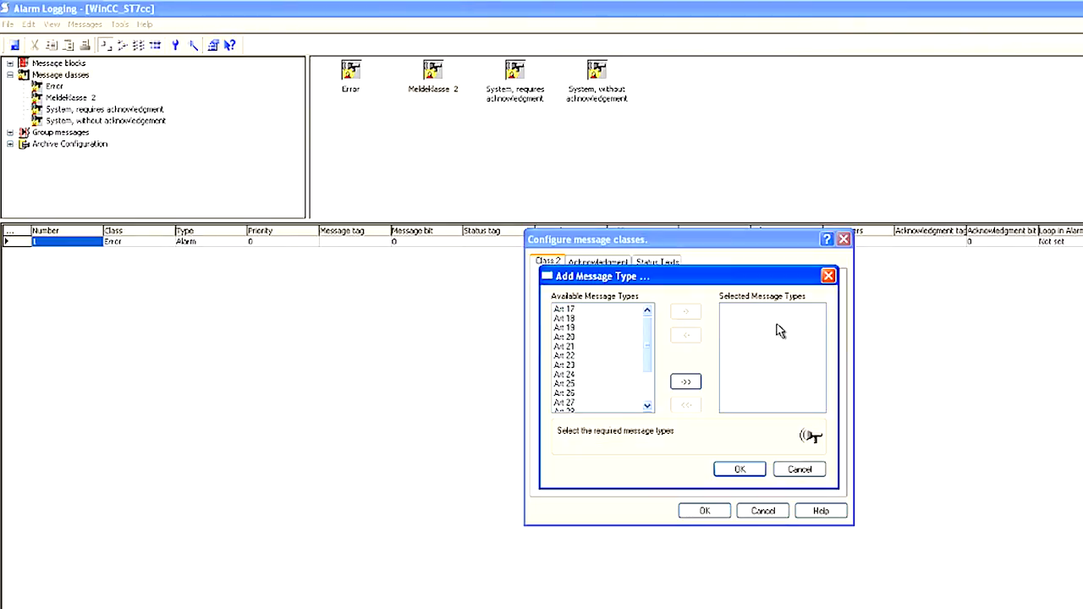
pyautogui.click(600, 313)
pyautogui.click(685, 311)
pyautogui.click(739, 469)
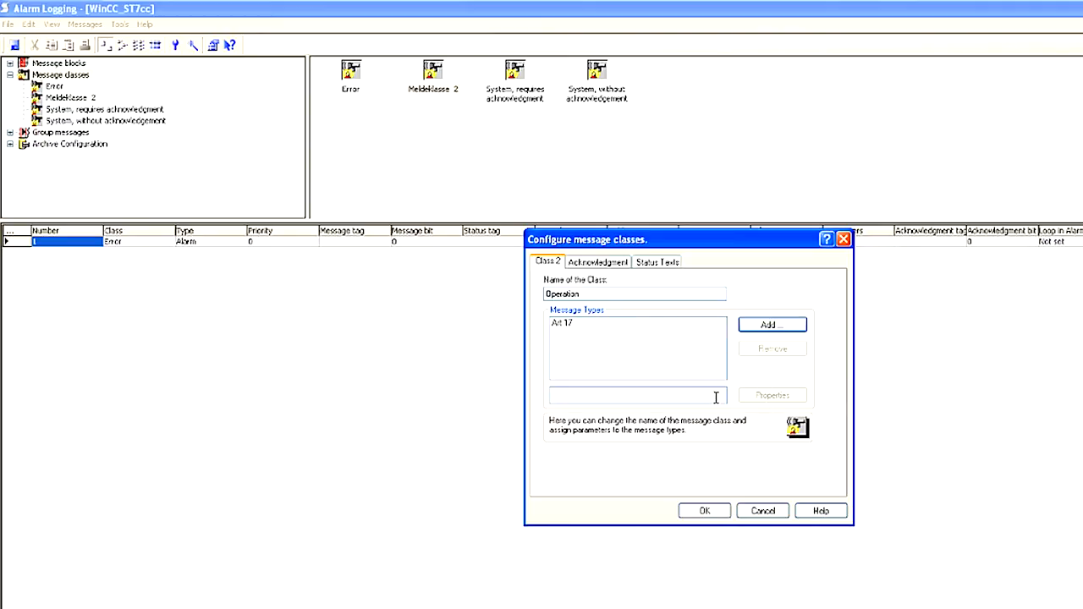
# Step: Rename message type Art 17 of the Operation class as Check-back
pyautogui.click(559, 328)
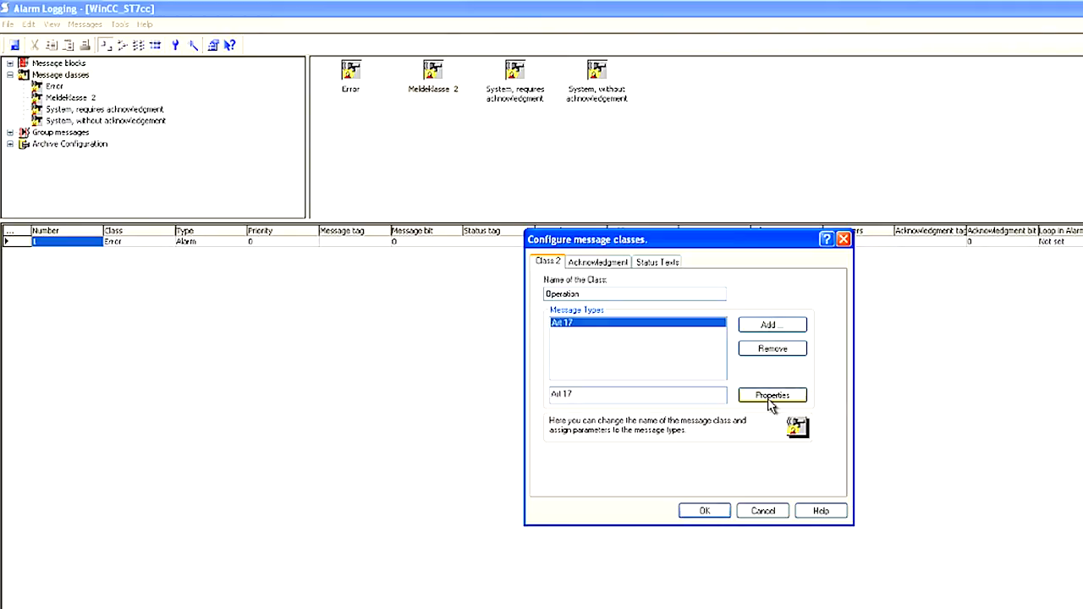
pyautogui.click(770, 397)
pyautogui.write('Check-back')
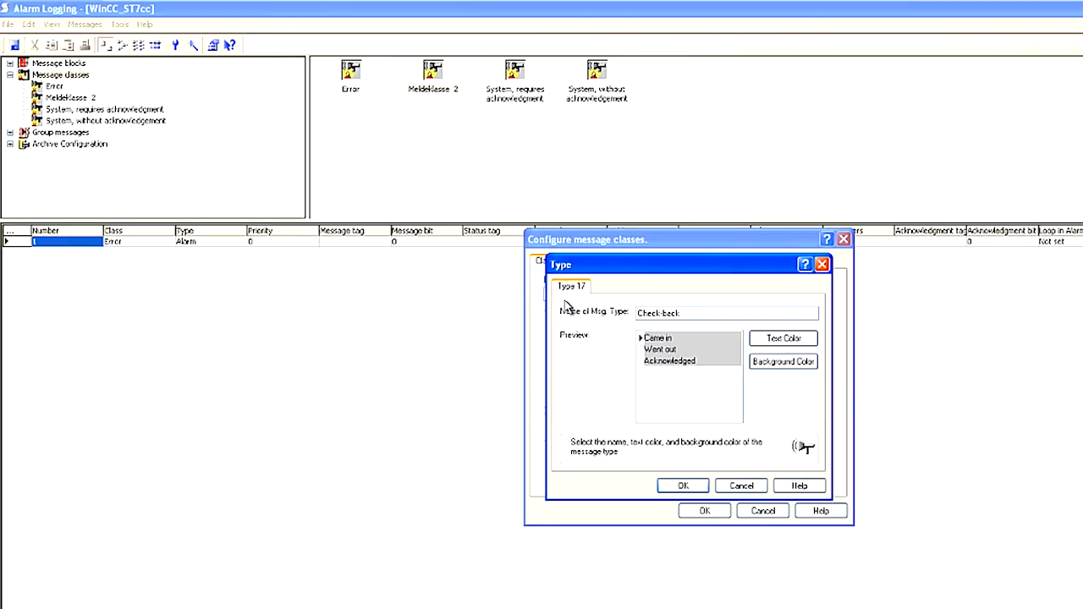
pyautogui.click(682, 485)
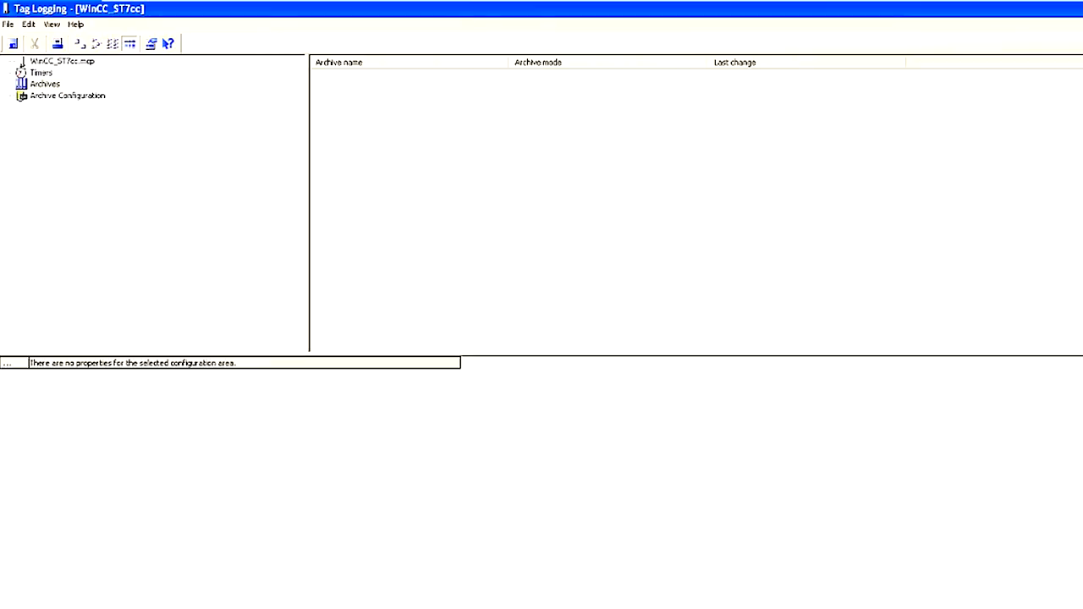
# Step: In Tag Logging, create a process value archive named St7cc with the Archive Wizard
pyautogui.rightClick(446, 161)
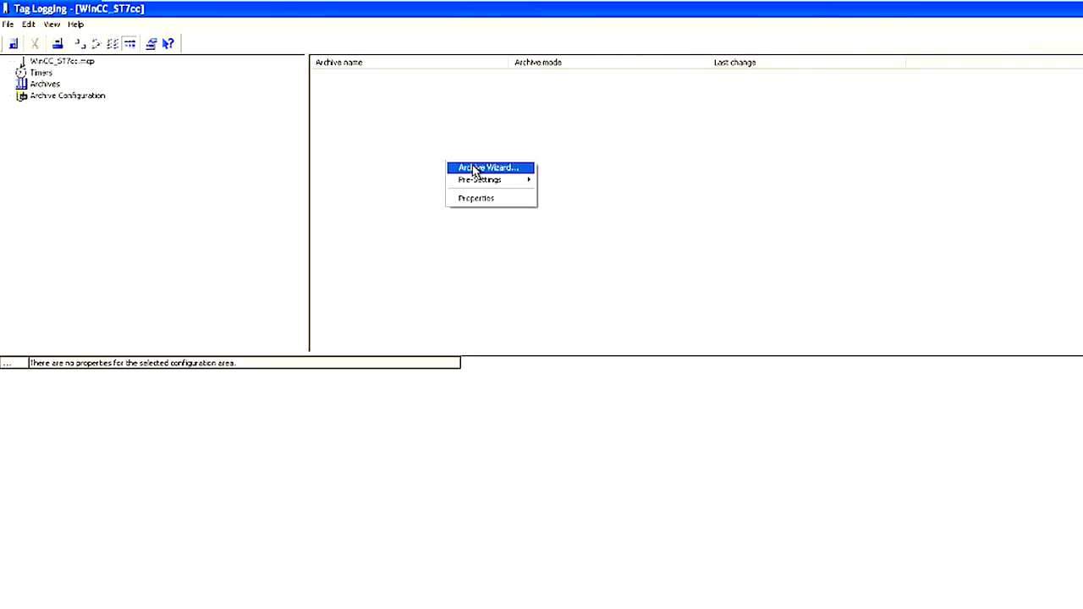
pyautogui.click(473, 168)
pyautogui.click(231, 279)
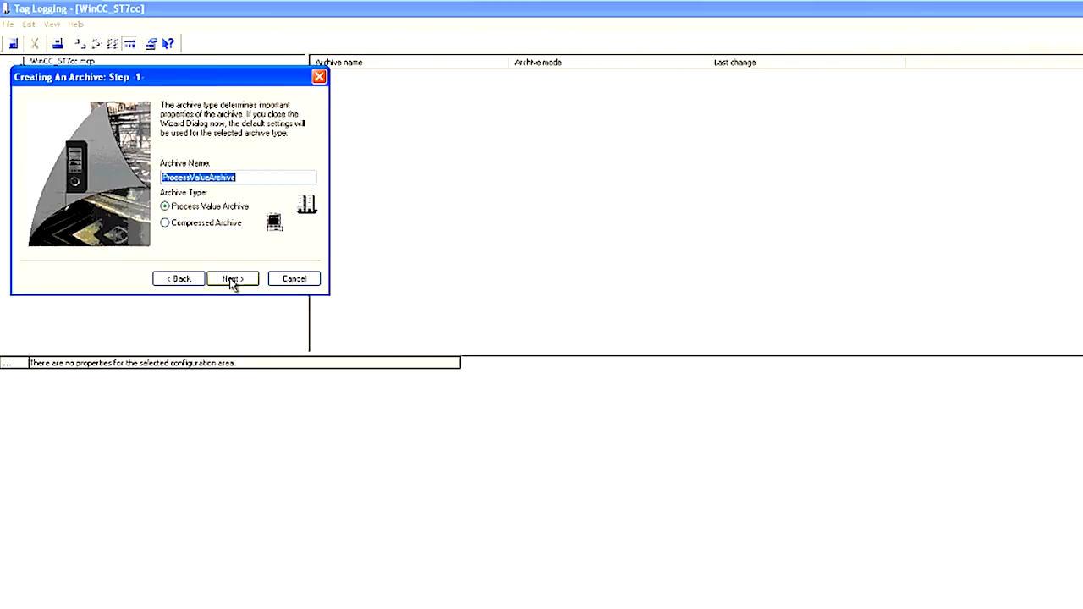
pyautogui.write('St7cc')
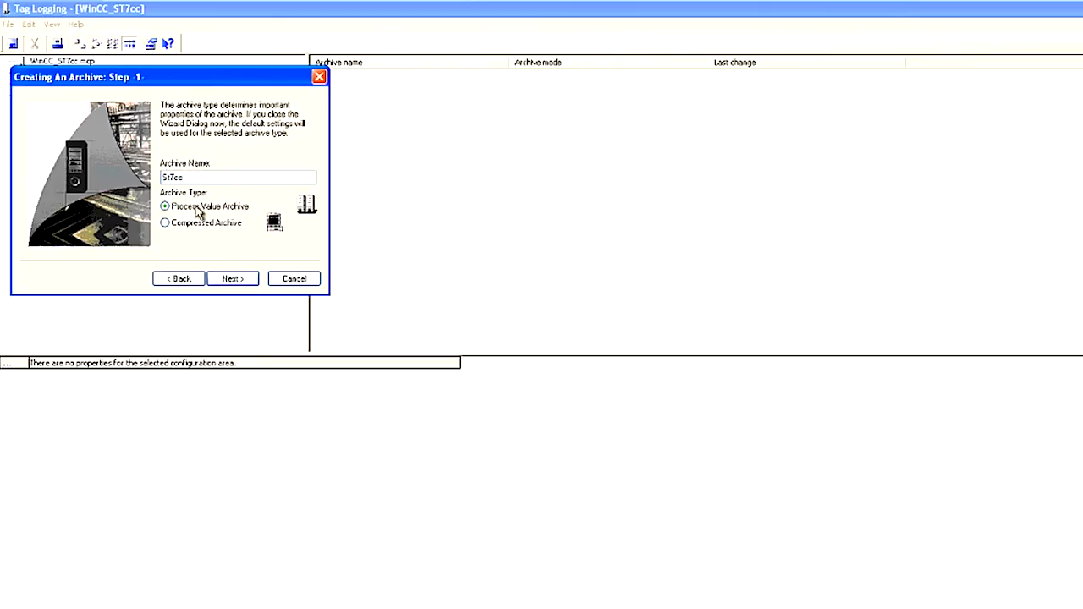
pyautogui.click(232, 279)
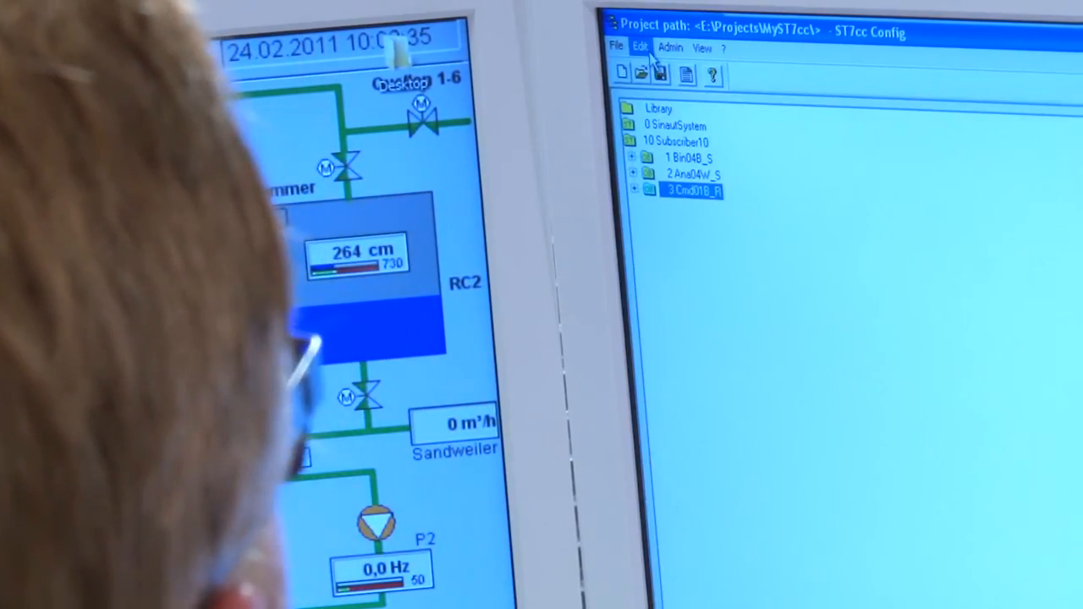
# Step: In ST7cc Config, run the complete WinCC generation and generate the variables despite the double variable names
pyautogui.click(647, 50)
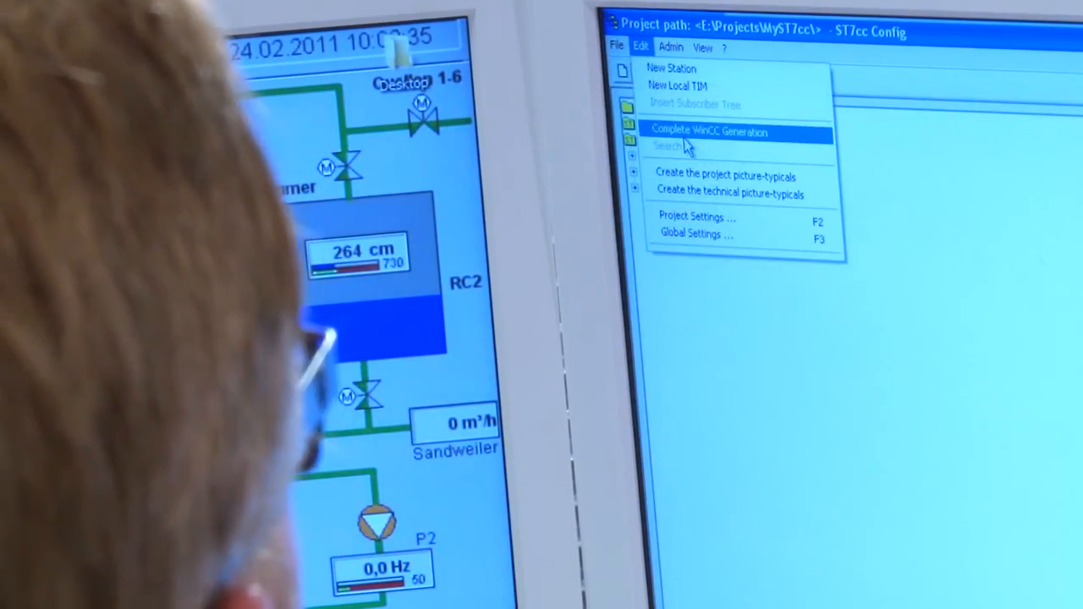
pyautogui.click(686, 140)
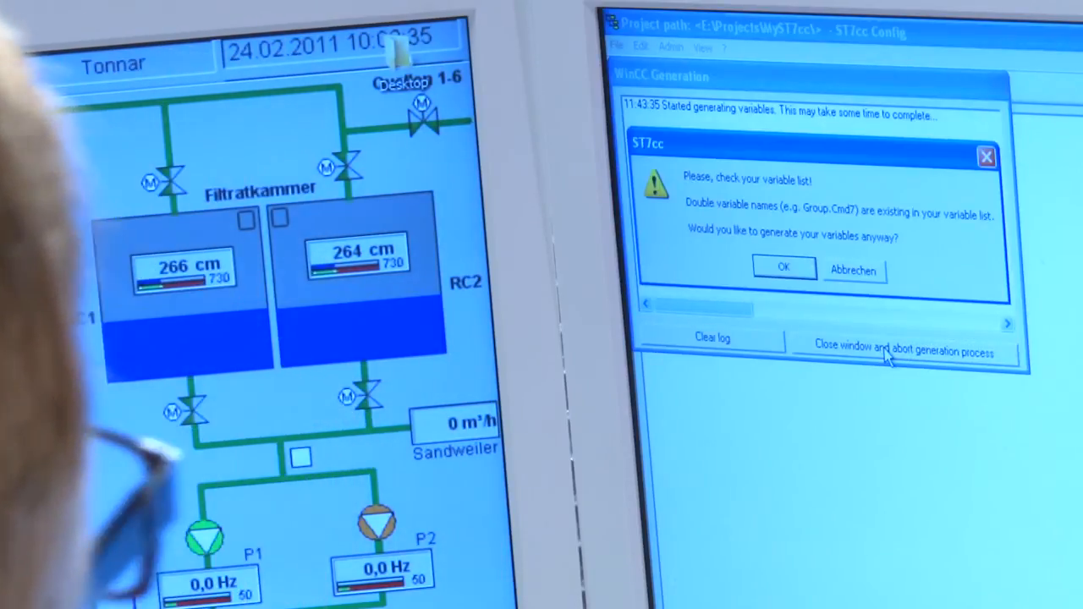
pyautogui.click(780, 269)
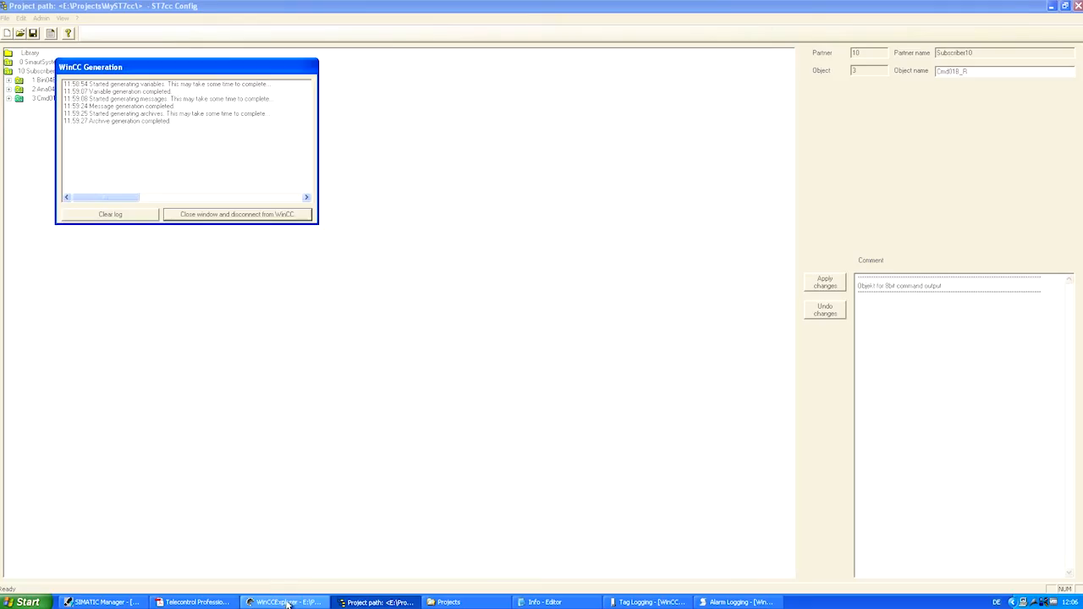
# Step: Check the generated ST7 server connections in WinCC Explorer, the archive tags in Tag Logging and the messages in Alarm Logging
pyautogui.click(288, 603)
pyautogui.click(79, 101)
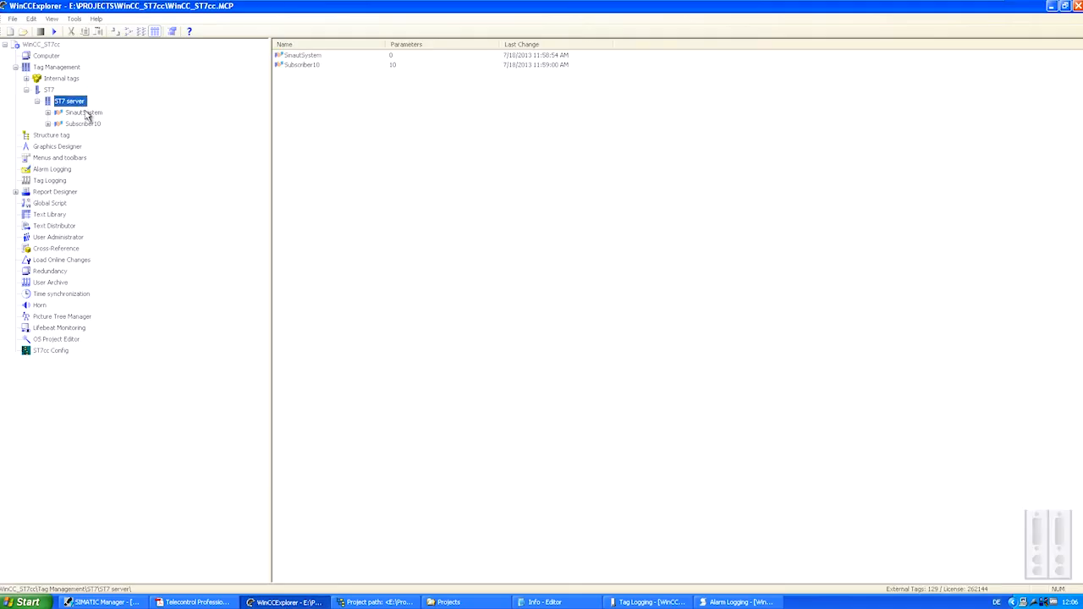
pyautogui.click(85, 112)
pyautogui.click(89, 125)
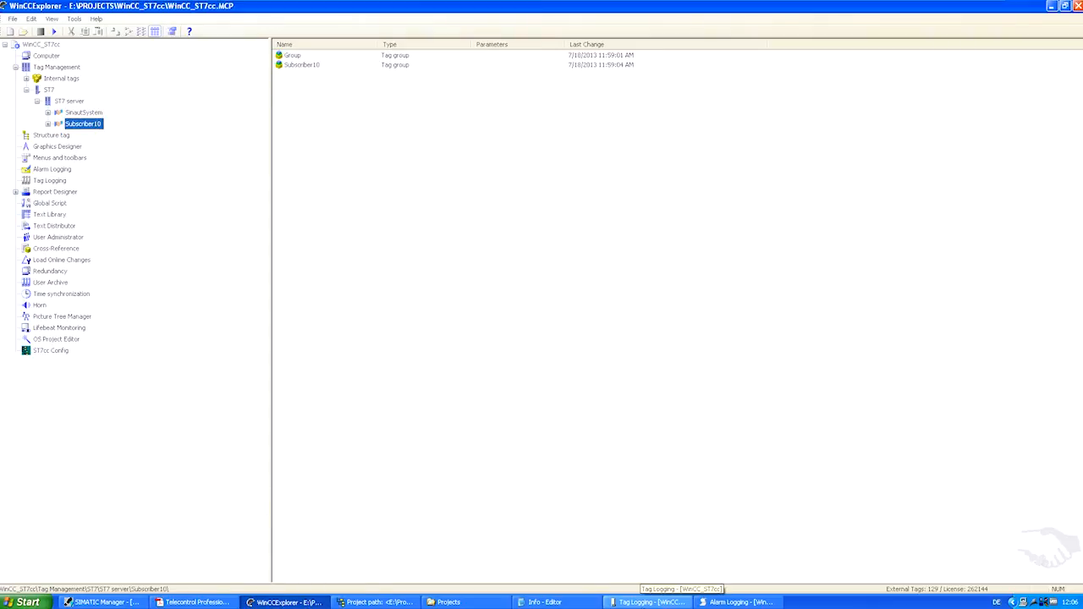
pyautogui.click(648, 602)
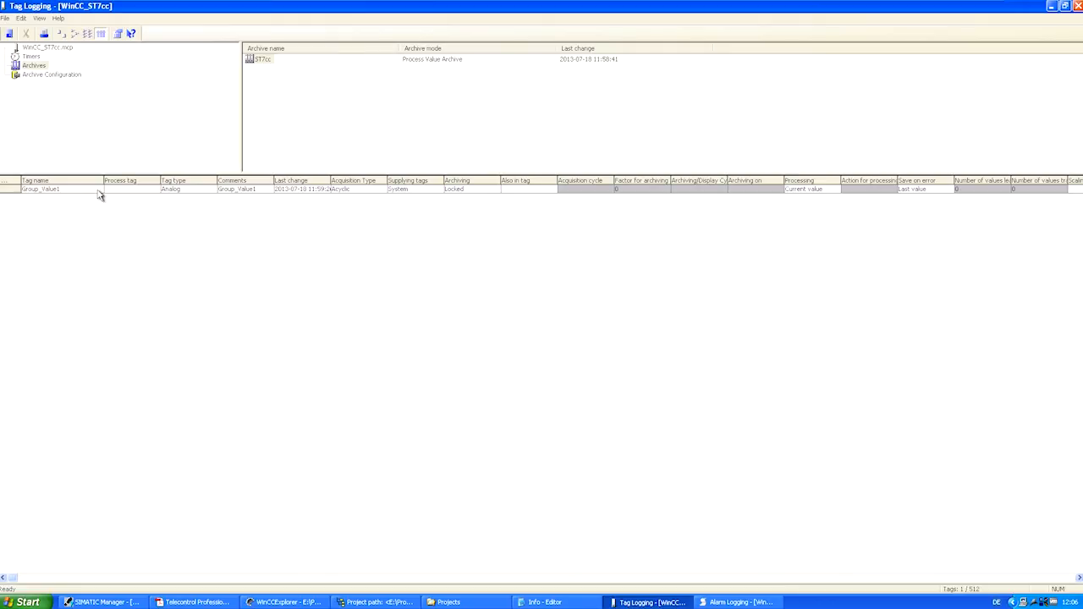
pyautogui.click(738, 602)
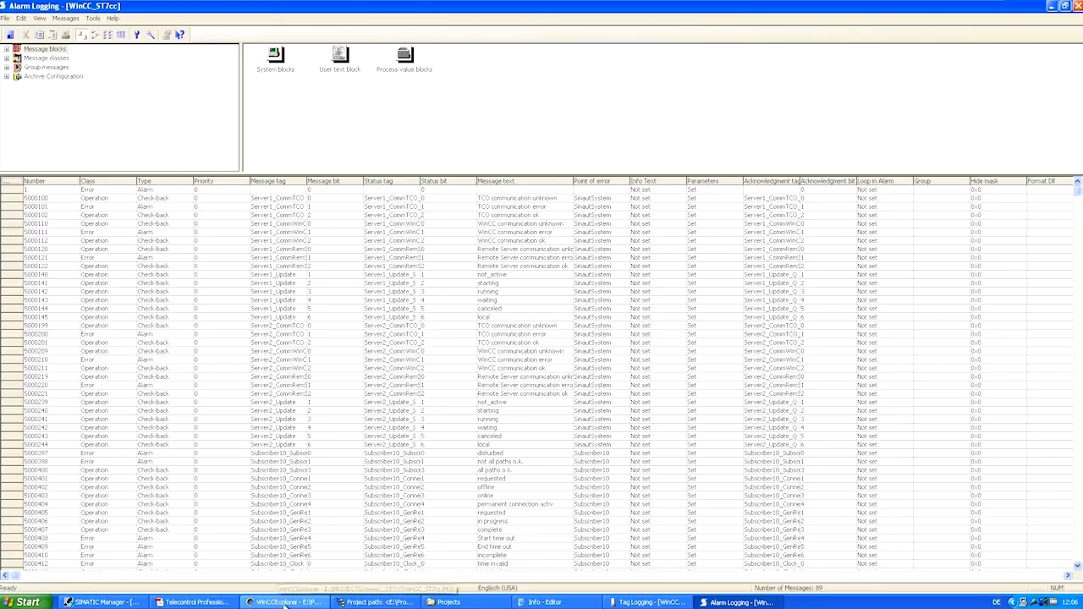
# Step: Return to ST7cc Config, clear the generation log and disconnect from WinCC
pyautogui.click(360, 603)
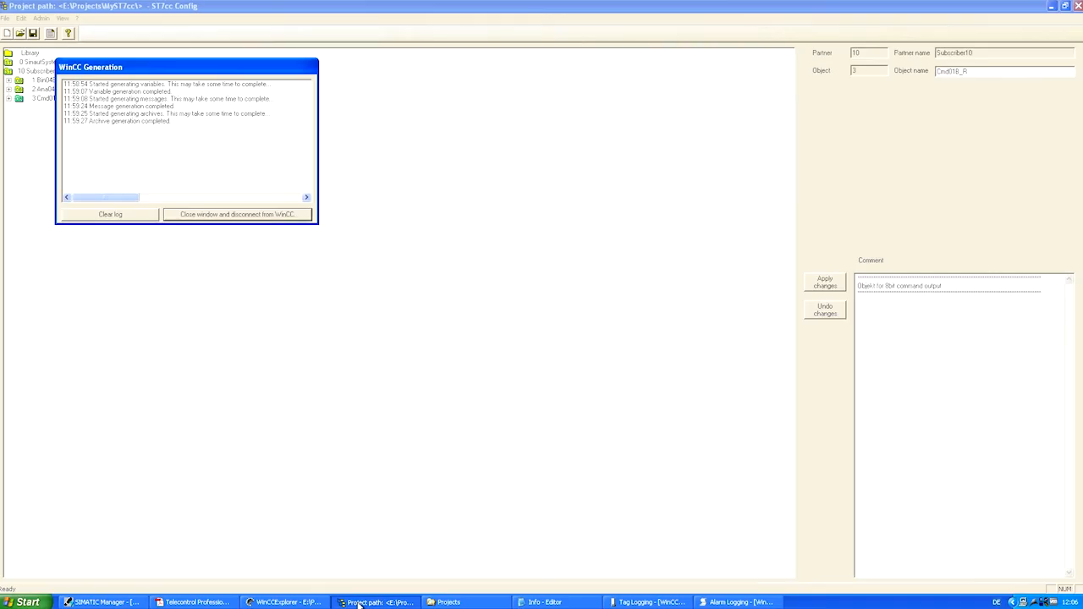
pyautogui.click(120, 217)
pyautogui.click(203, 213)
# Step: Copy the faceplates to the WinCC project WinCC_ST7cc, located in the Projects folder on drive E
pyautogui.click(21, 17)
pyautogui.moveTo(48, 21)
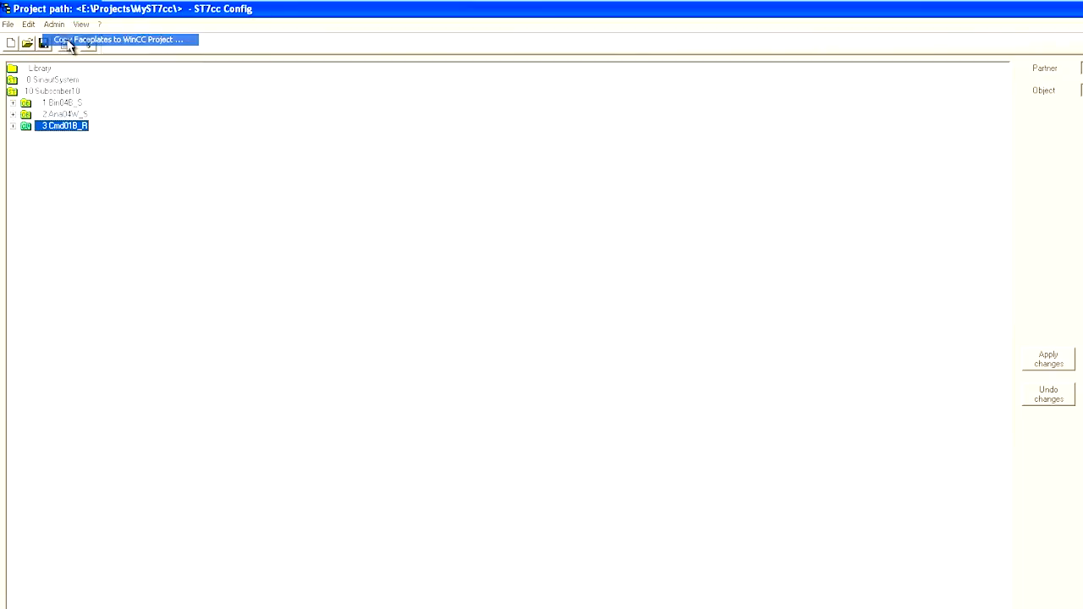
pyautogui.click(70, 40)
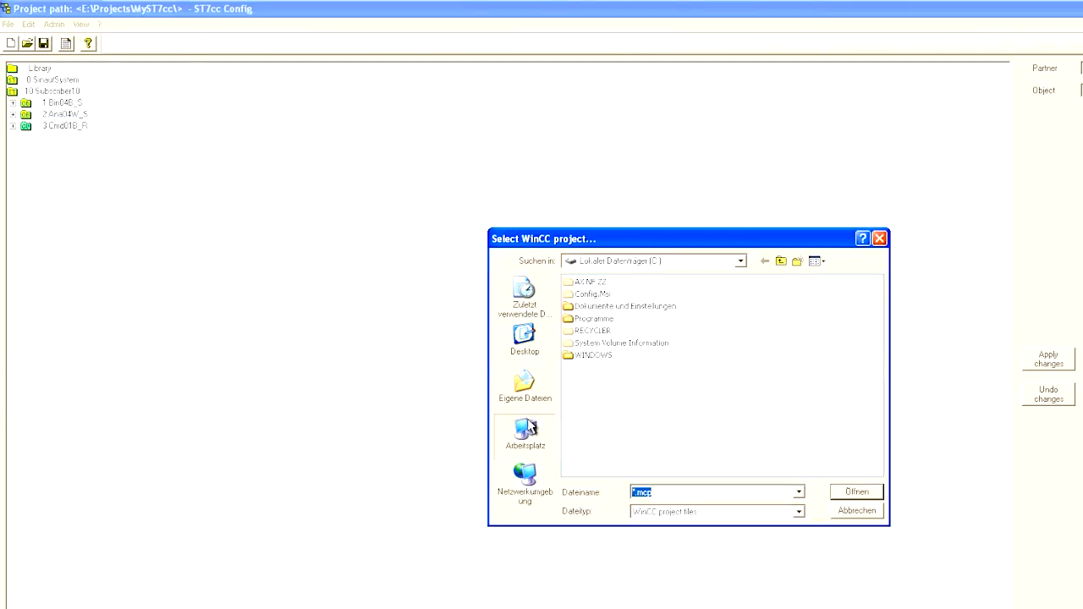
pyautogui.click(527, 425)
pyautogui.doubleClick(585, 342)
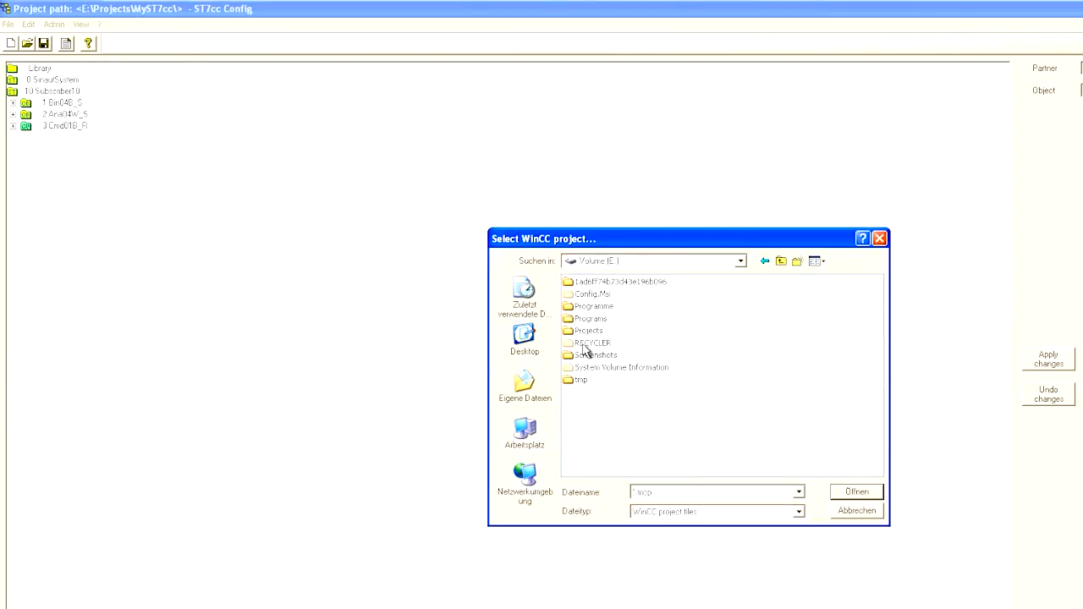
pyautogui.doubleClick(597, 331)
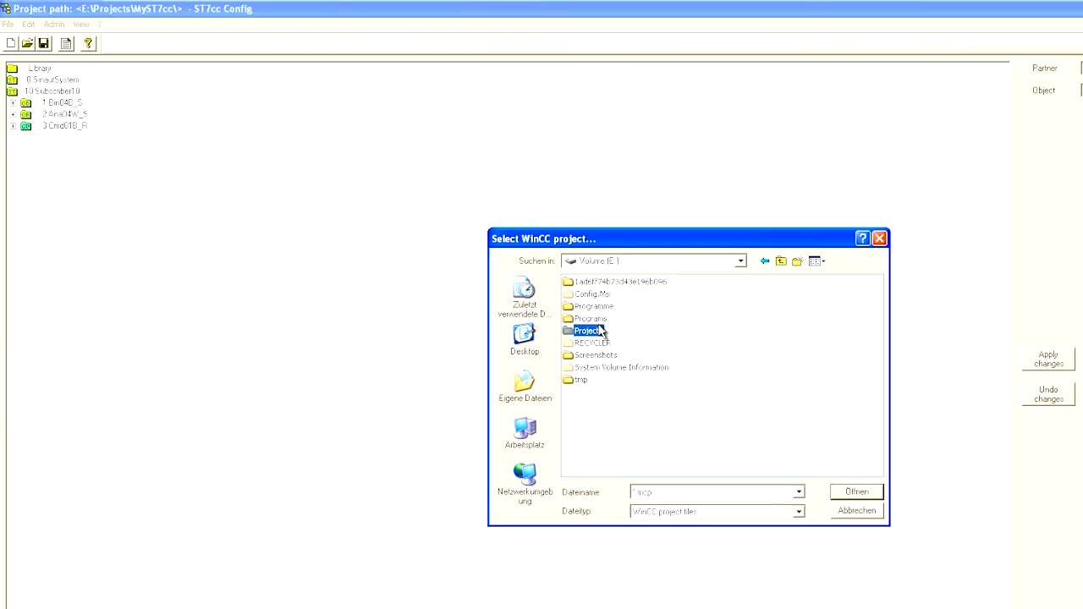
pyautogui.doubleClick(596, 343)
pyautogui.click(682, 343)
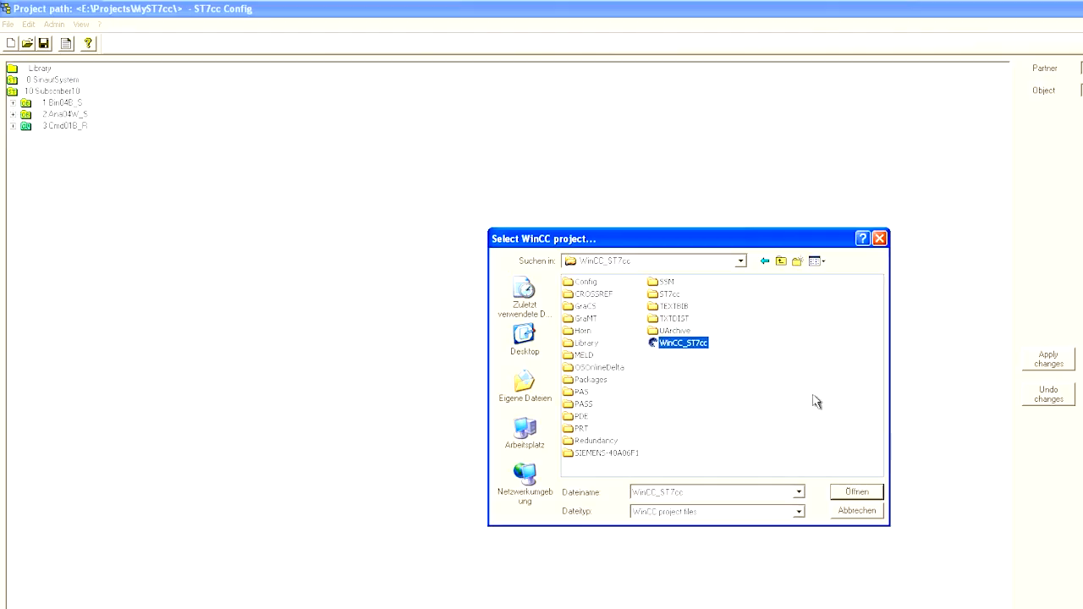
pyautogui.click(857, 494)
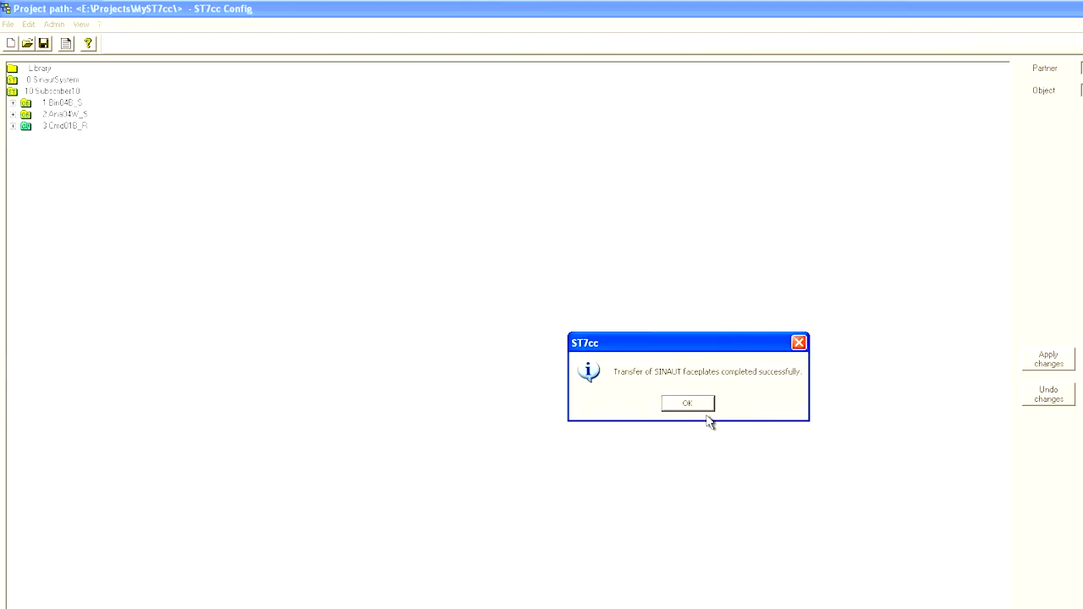
pyautogui.click(701, 411)
# Step: Create the project picture-typicals and, from WinCC Explorer, open project_typical.pdl in Graphics Designer, dismissing the startup tips
pyautogui.click(29, 24)
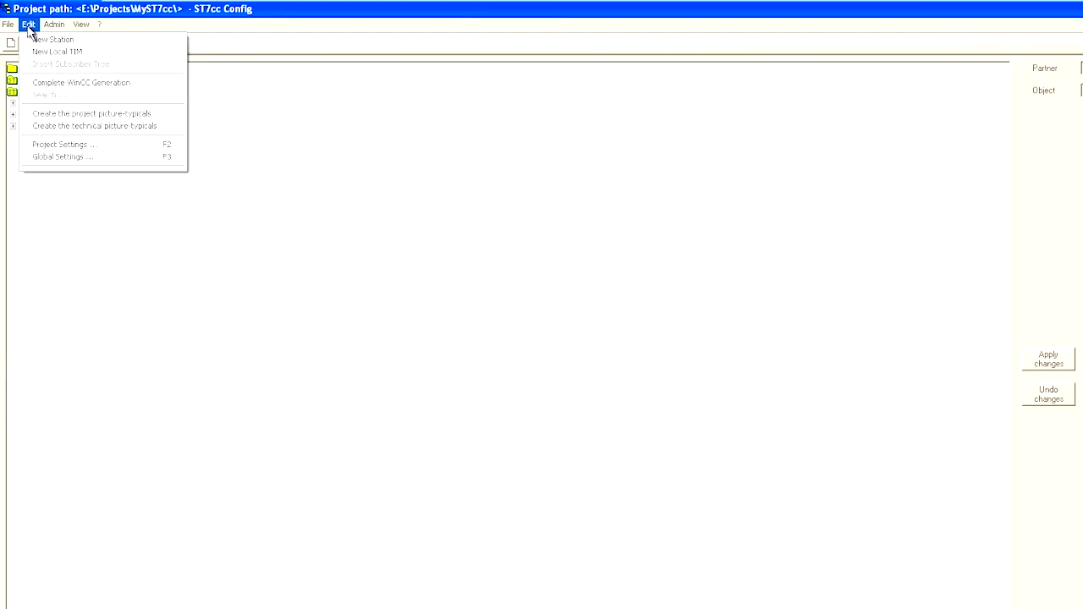
pyautogui.click(47, 118)
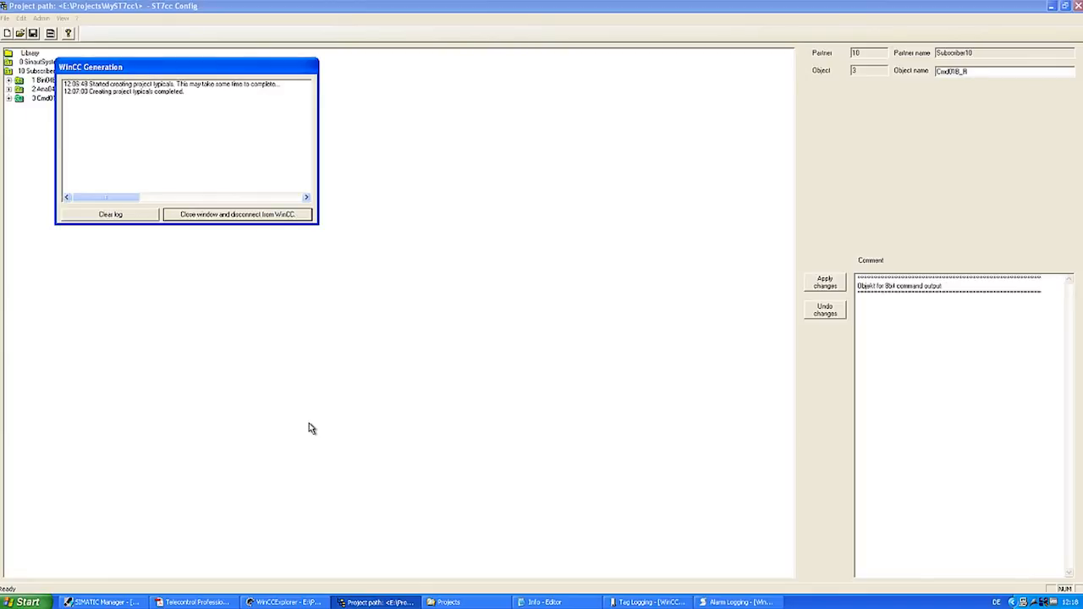
pyautogui.click(287, 601)
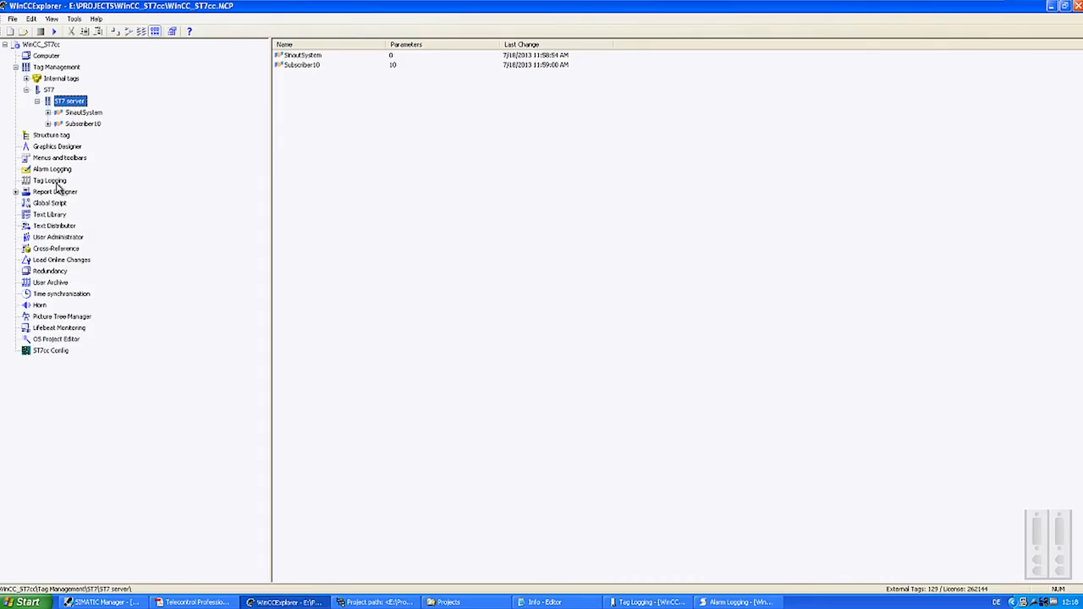
pyautogui.click(56, 147)
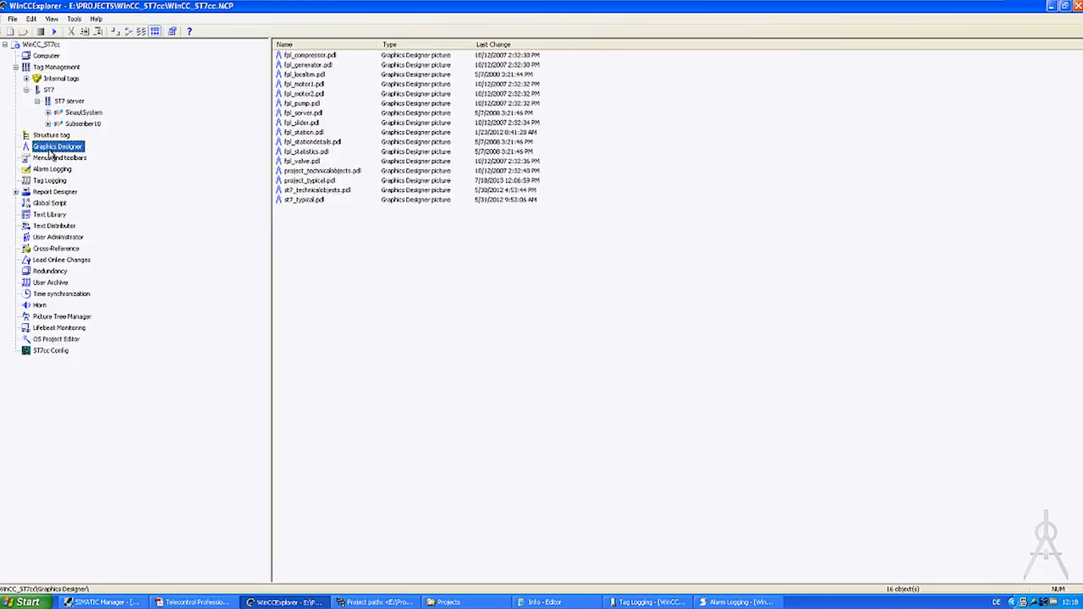
pyautogui.doubleClick(321, 184)
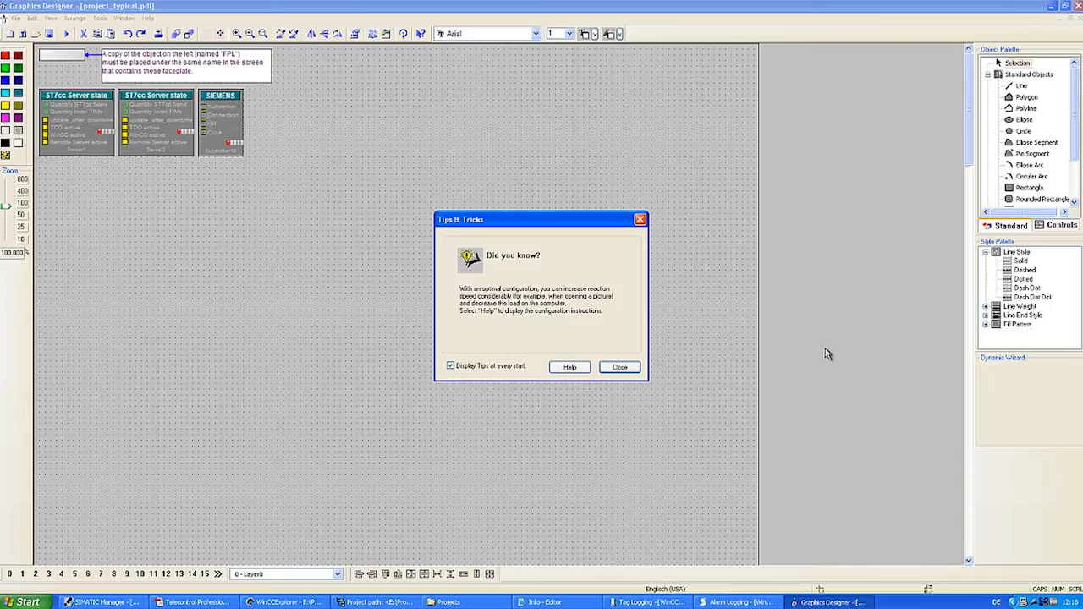
pyautogui.click(617, 368)
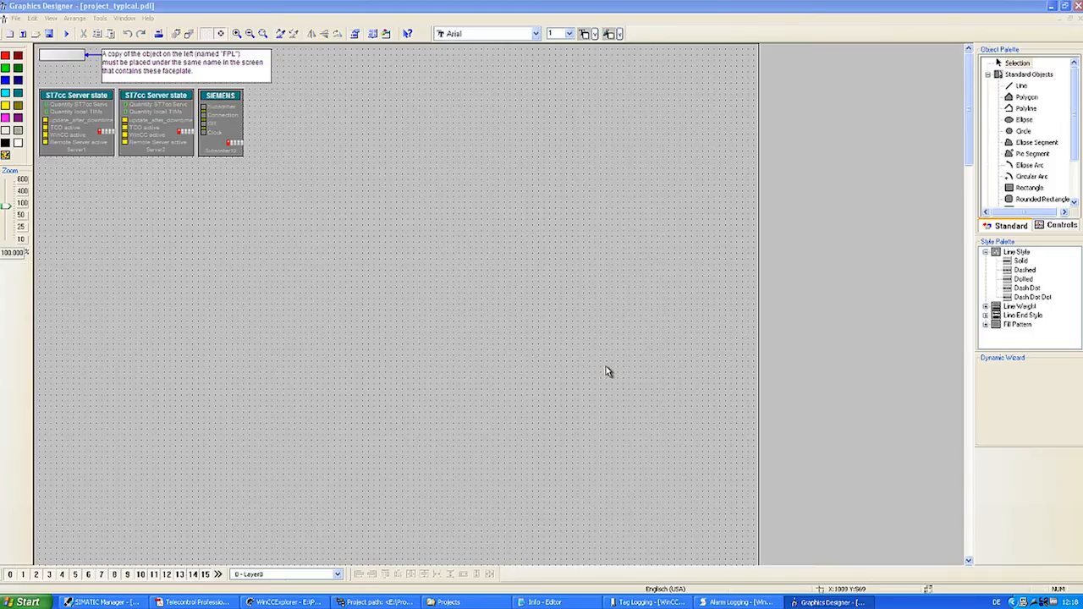